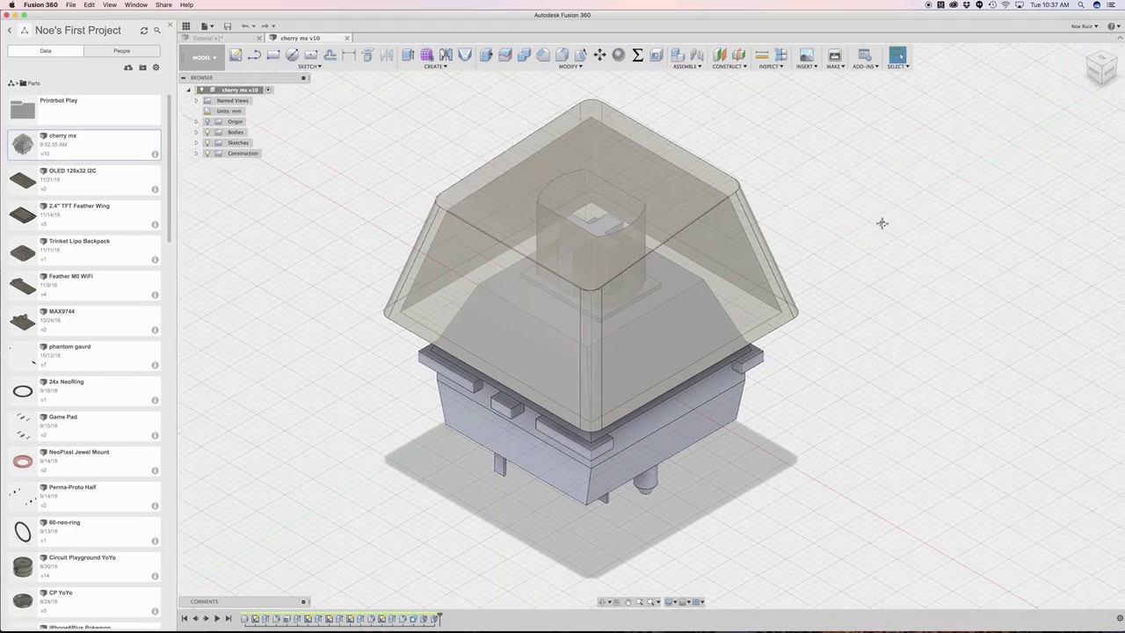
# - Orbit the cherry mx keycap model to view it from below, then return to a centred isometric view
pyautogui.keyDown('shift'); pyautogui.moveTo(859, 229); pyautogui.dragTo(845, 203, button='middle'); pyautogui.keyUp('shift')
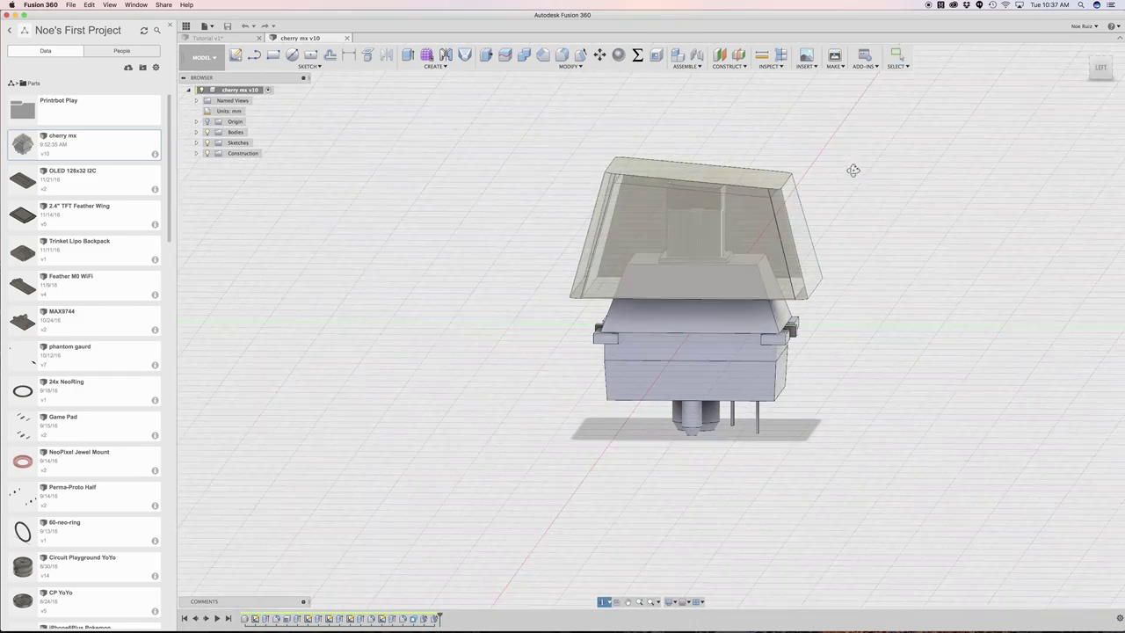
pyautogui.keyDown('shift'); pyautogui.moveTo(858, 244); pyautogui.dragTo(811, 255, button='middle'); pyautogui.keyUp('shift')
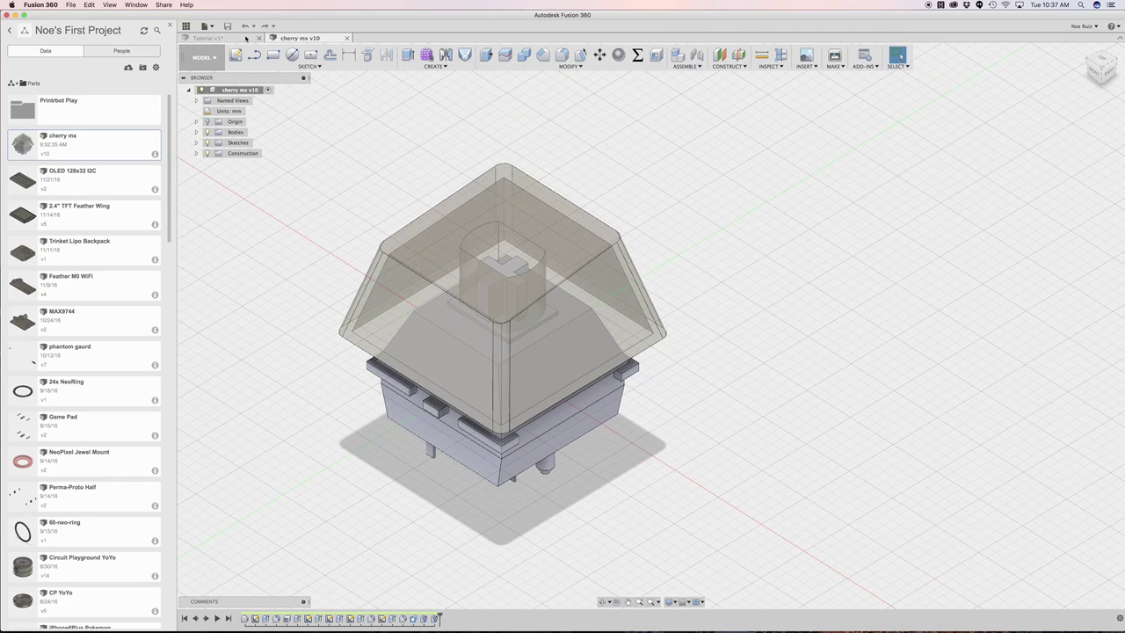
# - Switch to the empty Tutorial v1 design and look at it from the Top view
pyautogui.click(208, 38)
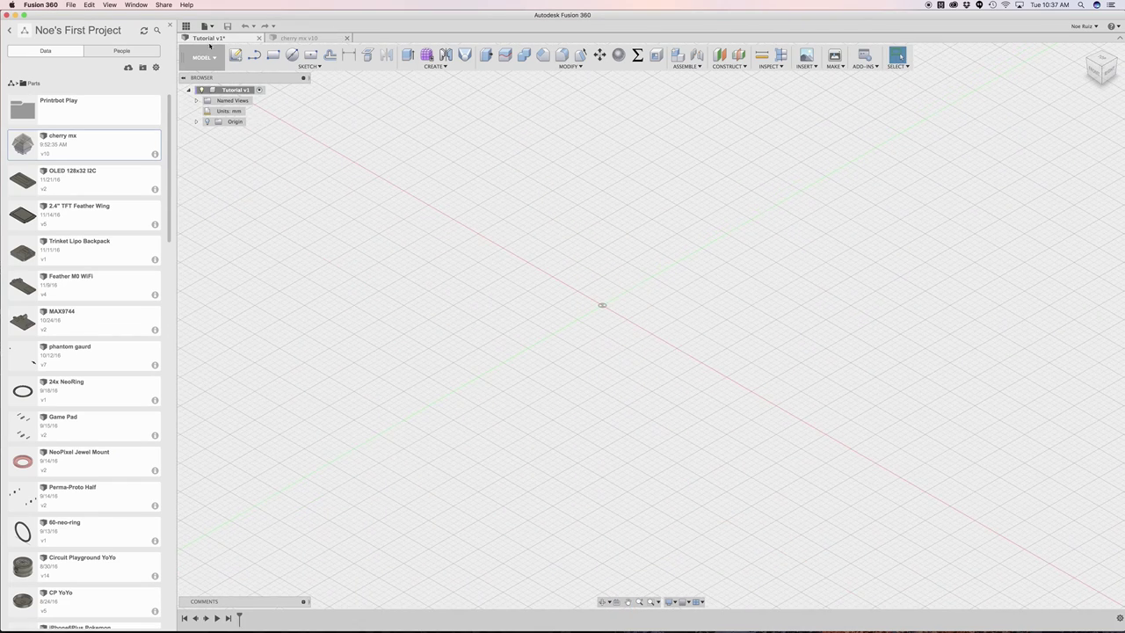
pyautogui.click(1100, 58)
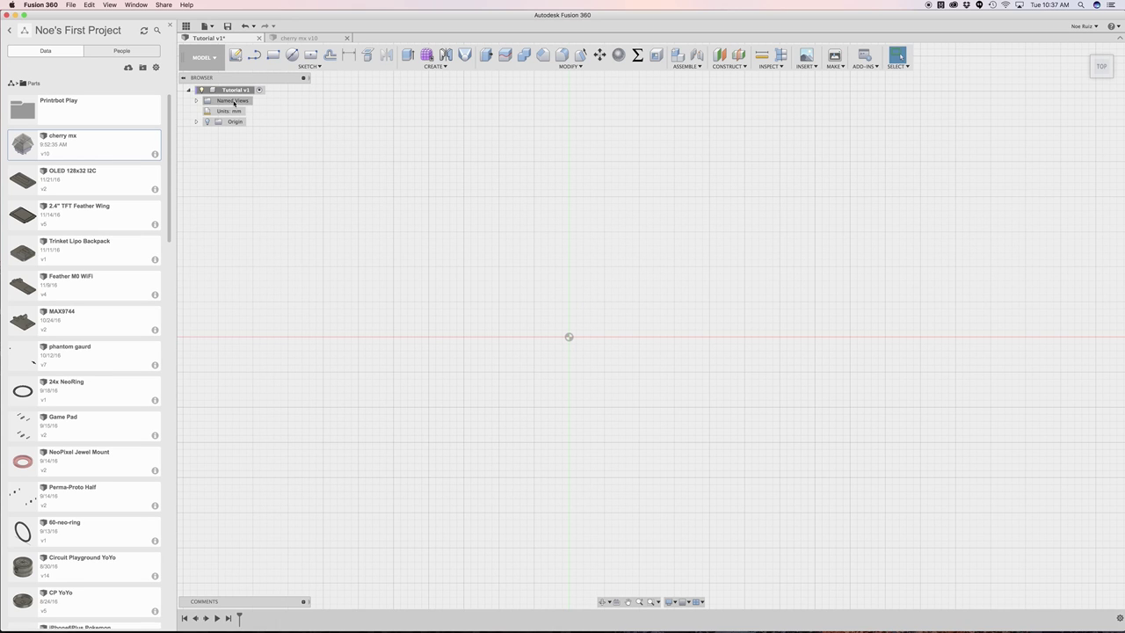
pyautogui.rightClick(233, 89)
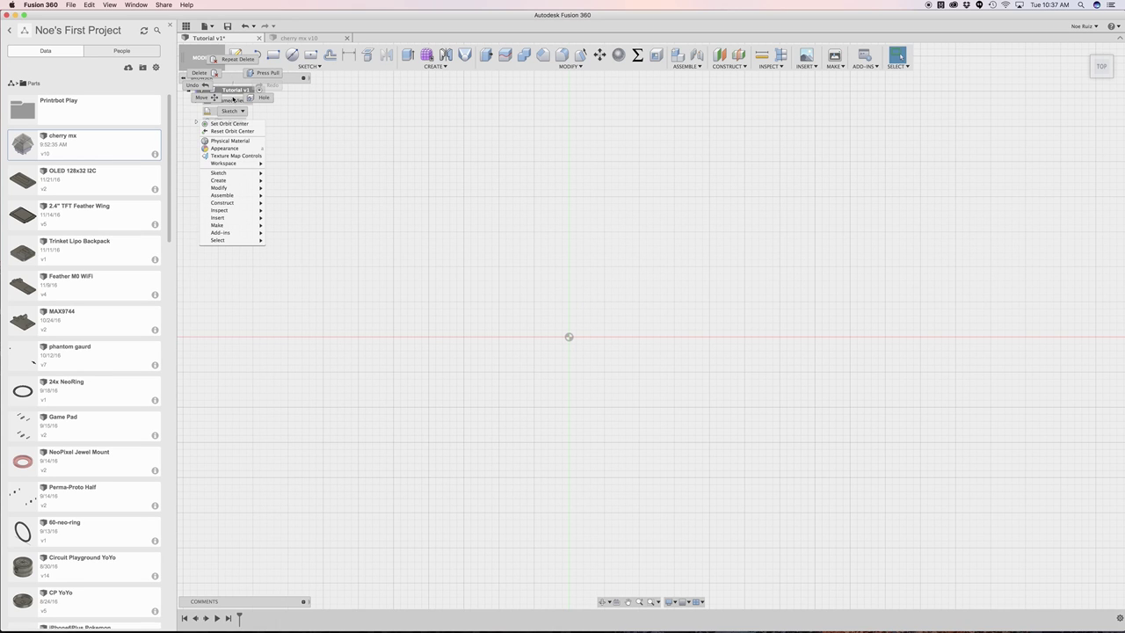
pyautogui.click(313, 93)
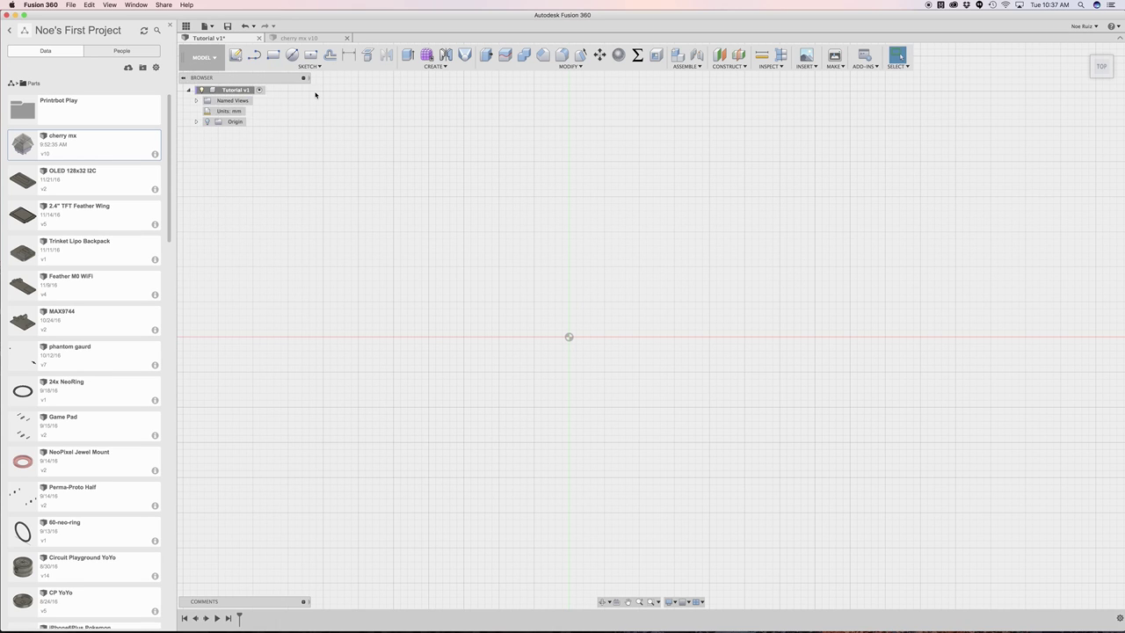
# - Add a new component to the Tutorial v1 root and name it keys
pyautogui.rightClick(232, 92)
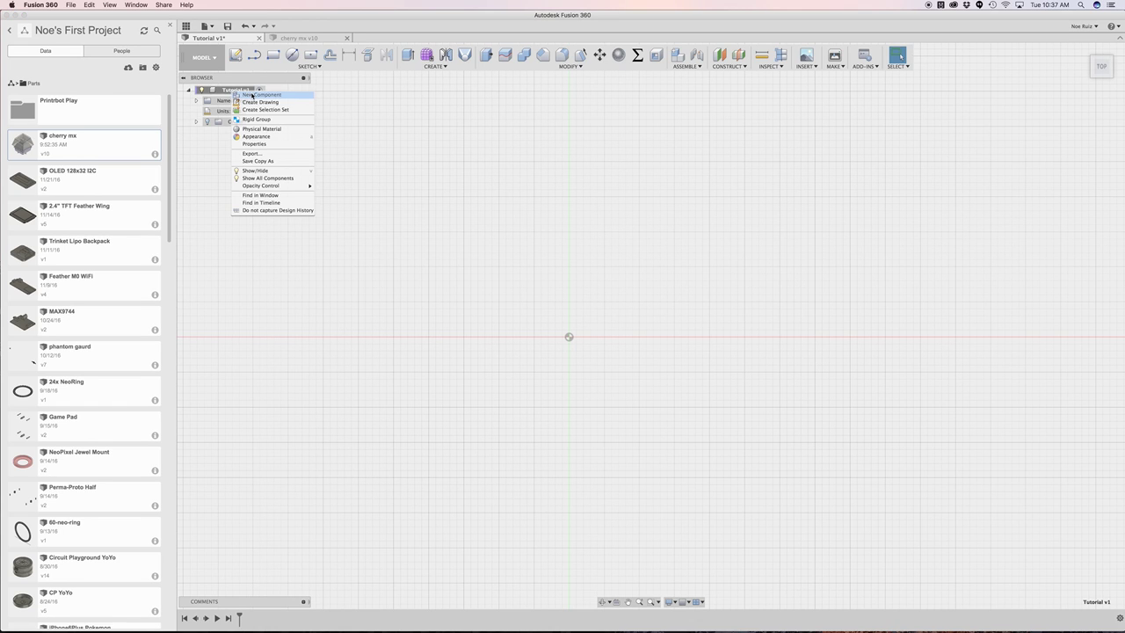
pyautogui.click(252, 94)
pyautogui.doubleClick(247, 133)
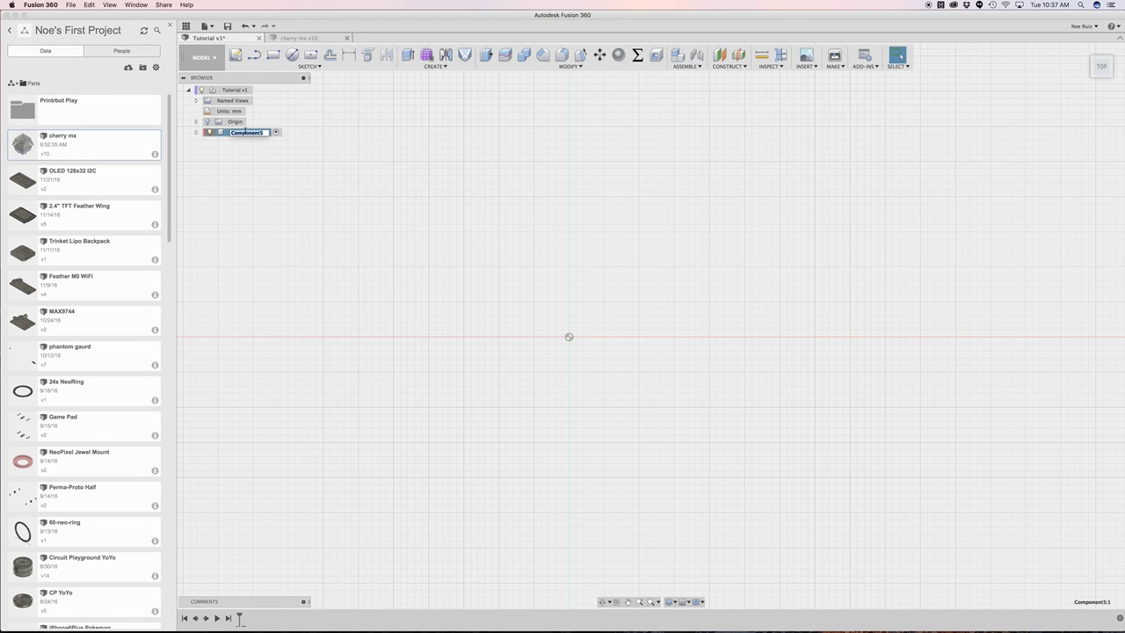
pyautogui.write('keys')
pyautogui.press('Return')
# - Insert the cherry mx part from the Data Panel into the keys component at its default position
pyautogui.rightClick(106, 149)
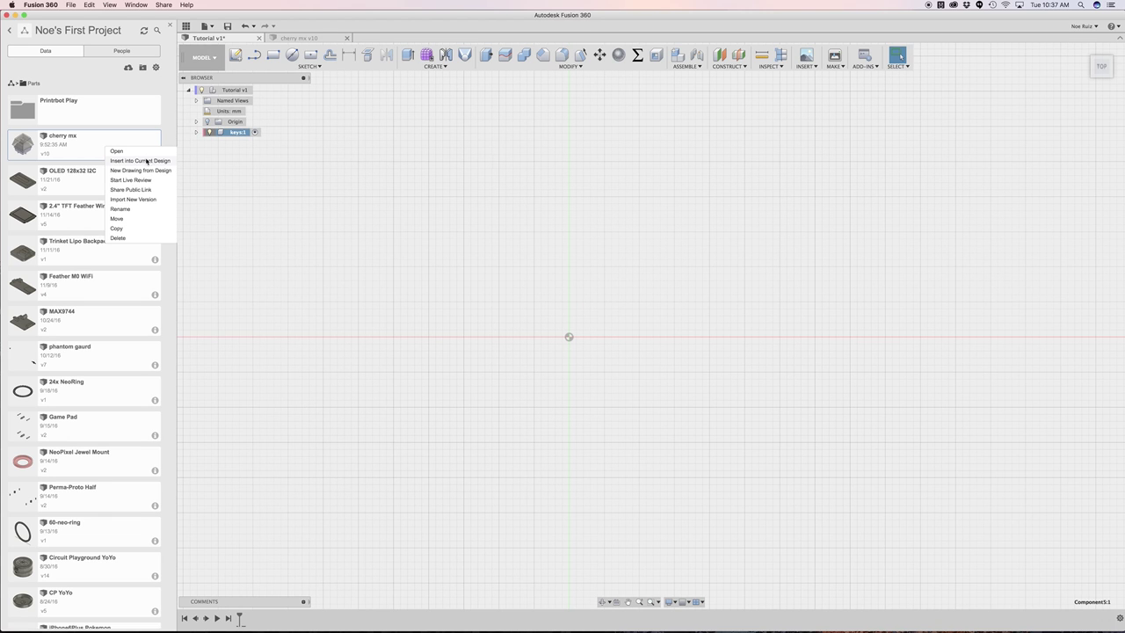
pyautogui.click(147, 161)
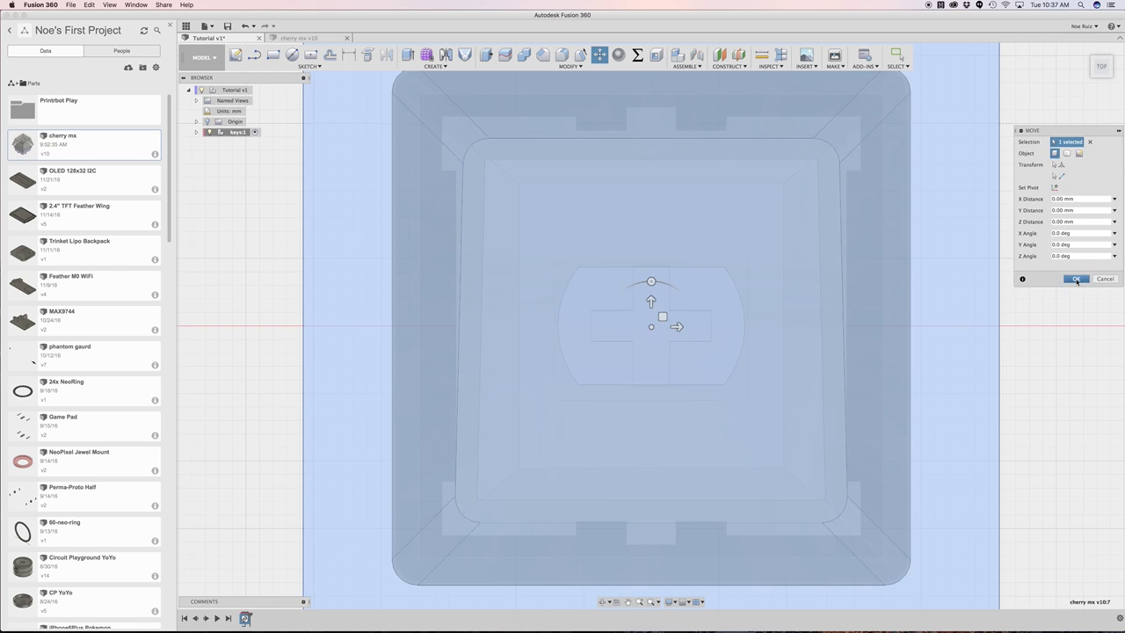
pyautogui.click(1076, 279)
pyautogui.scroll(-10, 713, 281)
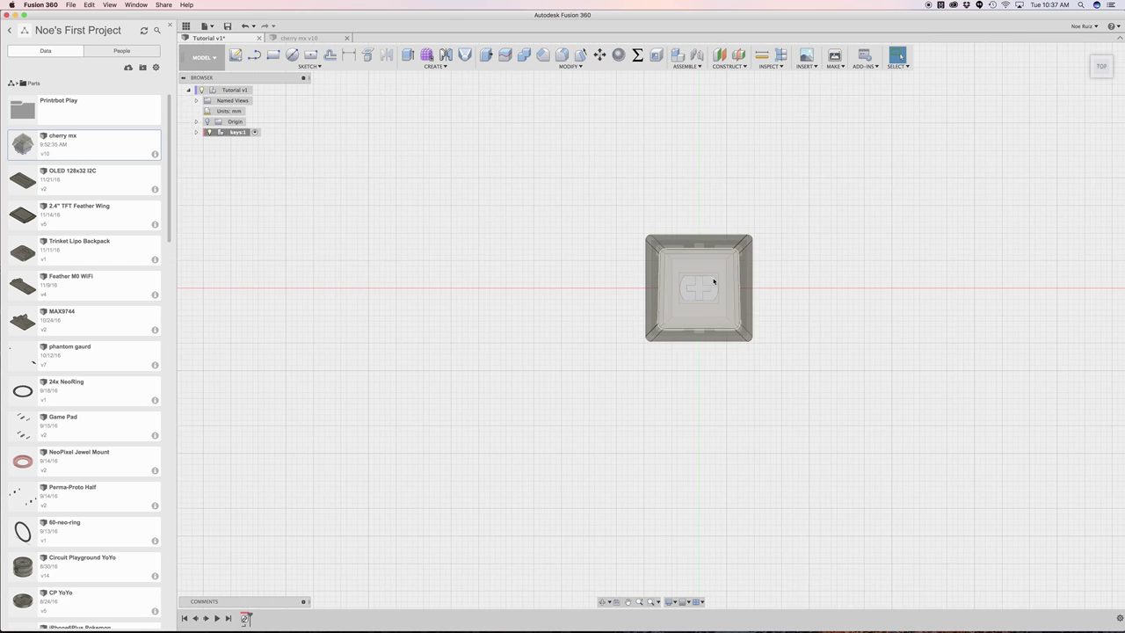
pyautogui.hscroll(5, 713, 281)
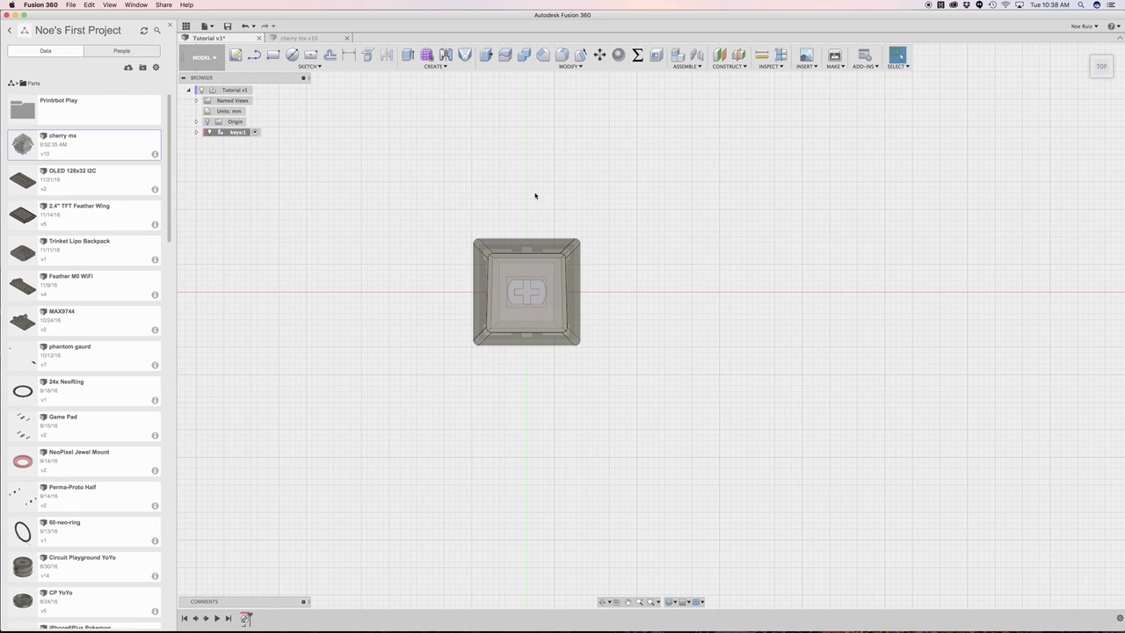
pyautogui.hscroll(3, 492, 188)
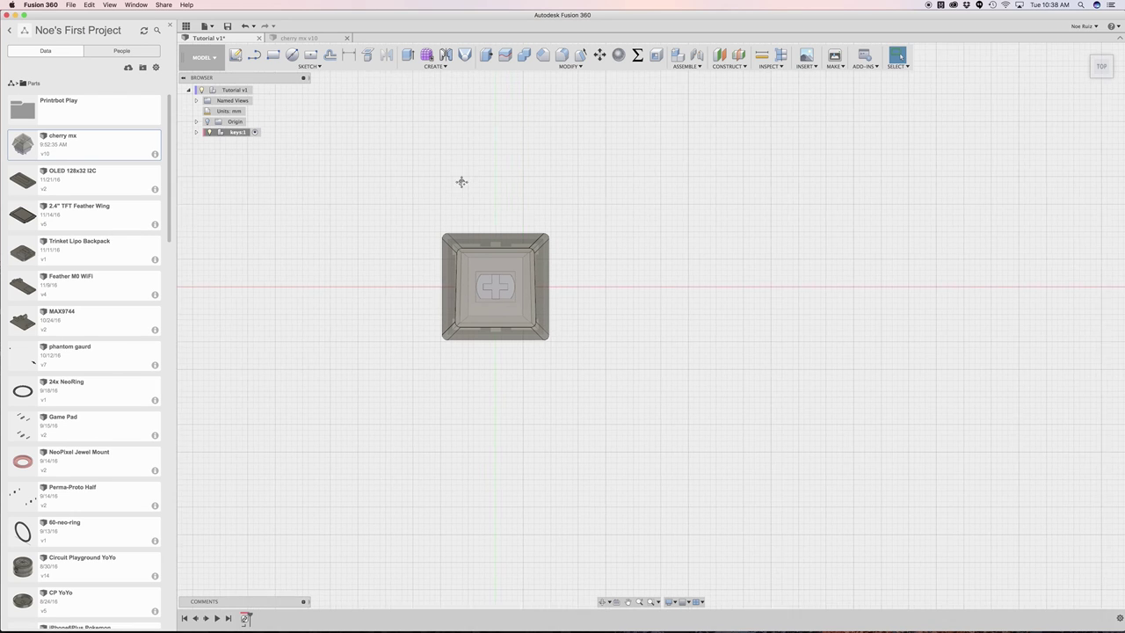
# - Rectangular-pattern cherry mx v10:7 along a switch edge into 3 copies spanning -41 mm
pyautogui.click(434, 68)
pyautogui.moveTo(440, 220)
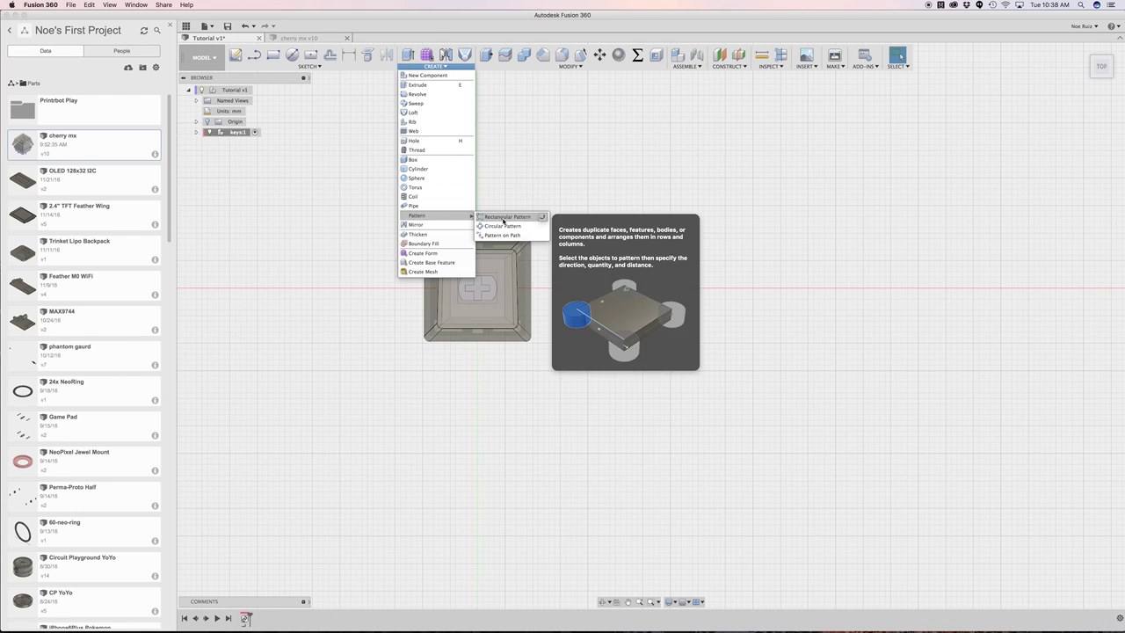
pyautogui.click(505, 222)
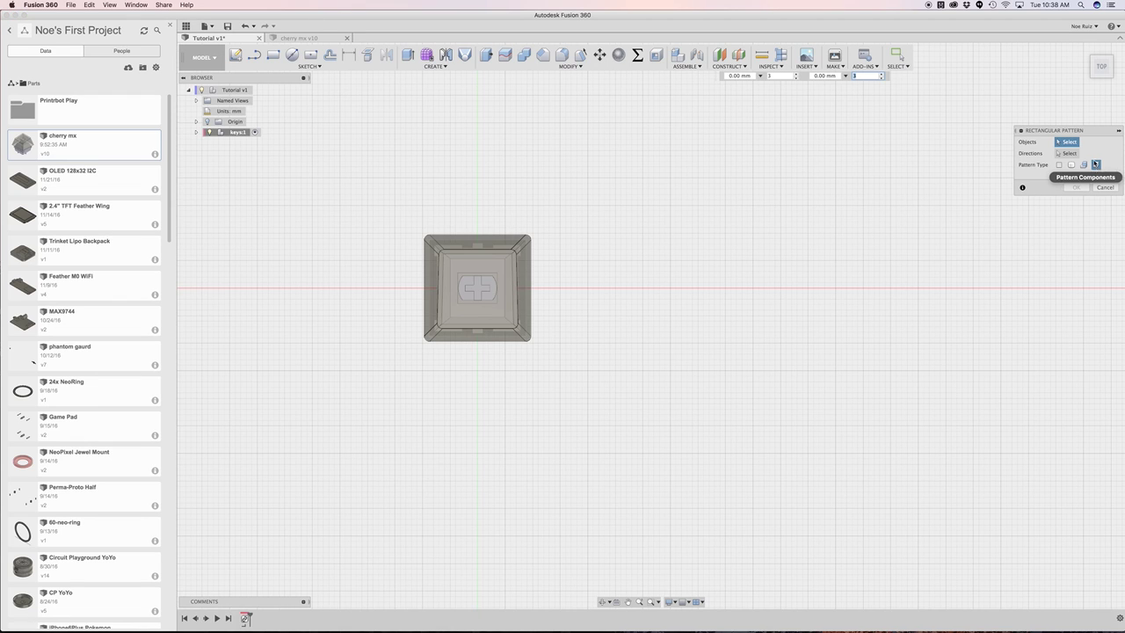
pyautogui.click(196, 132)
pyautogui.click(266, 153)
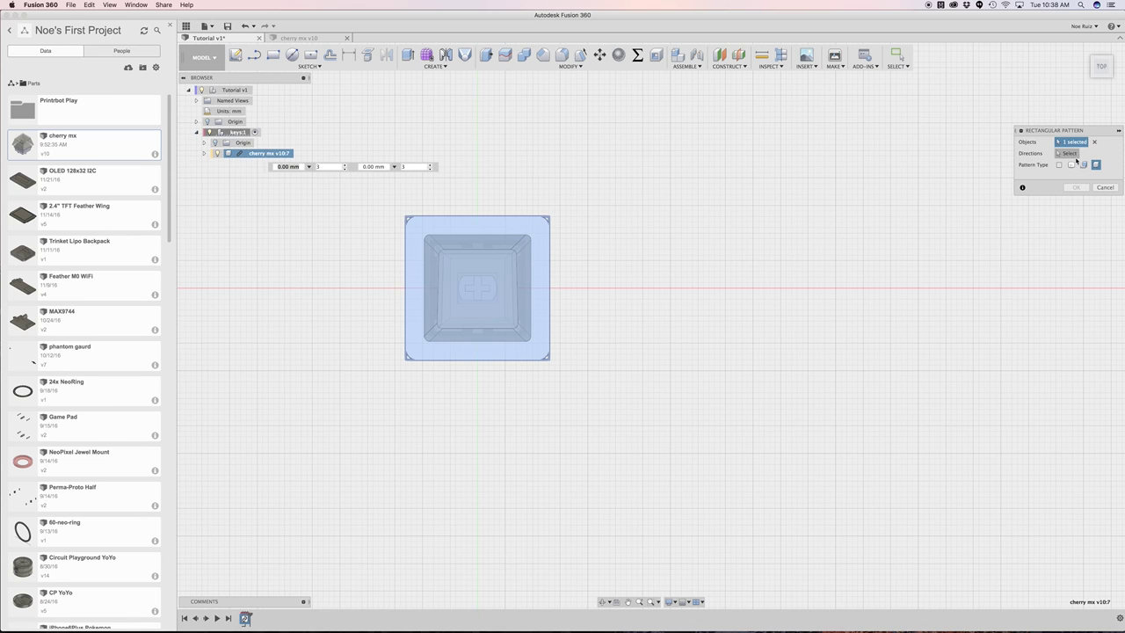
pyautogui.keyDown('shift'); pyautogui.moveTo(595, 302); pyautogui.dragTo(589, 289, button='middle'); pyautogui.keyUp('shift')
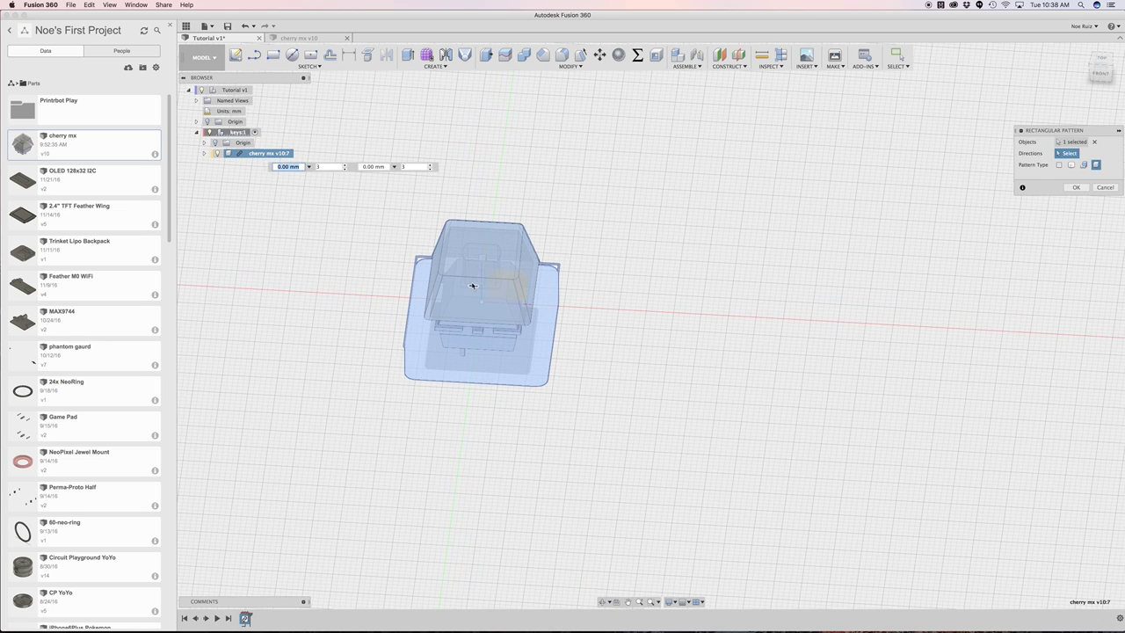
pyautogui.click(462, 278)
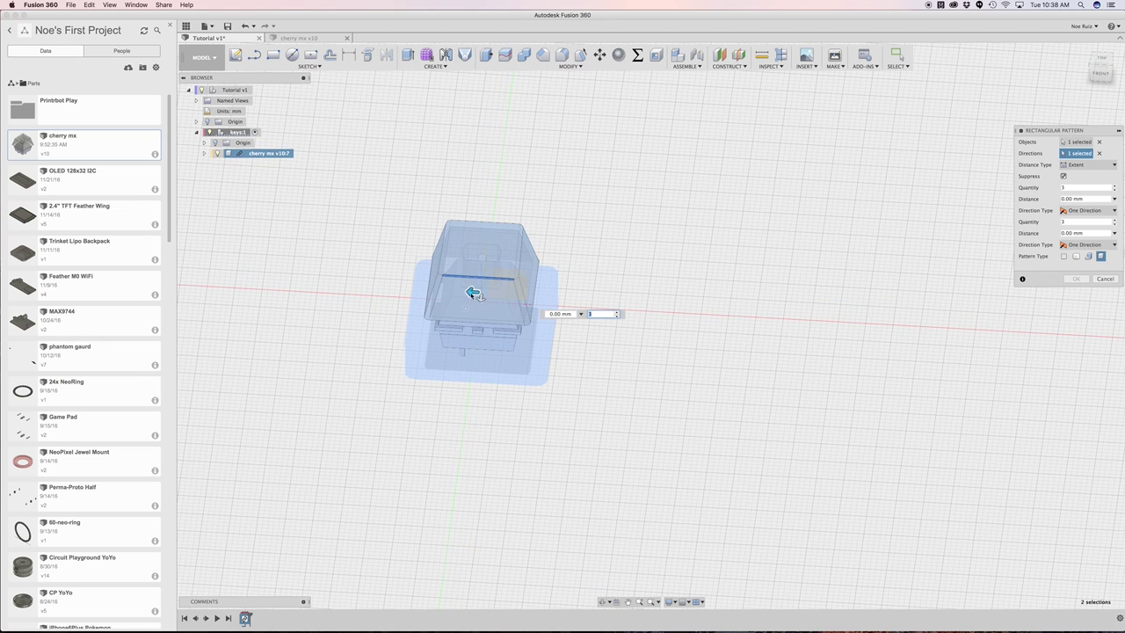
pyautogui.moveTo(540, 299); pyautogui.dragTo(714, 305)
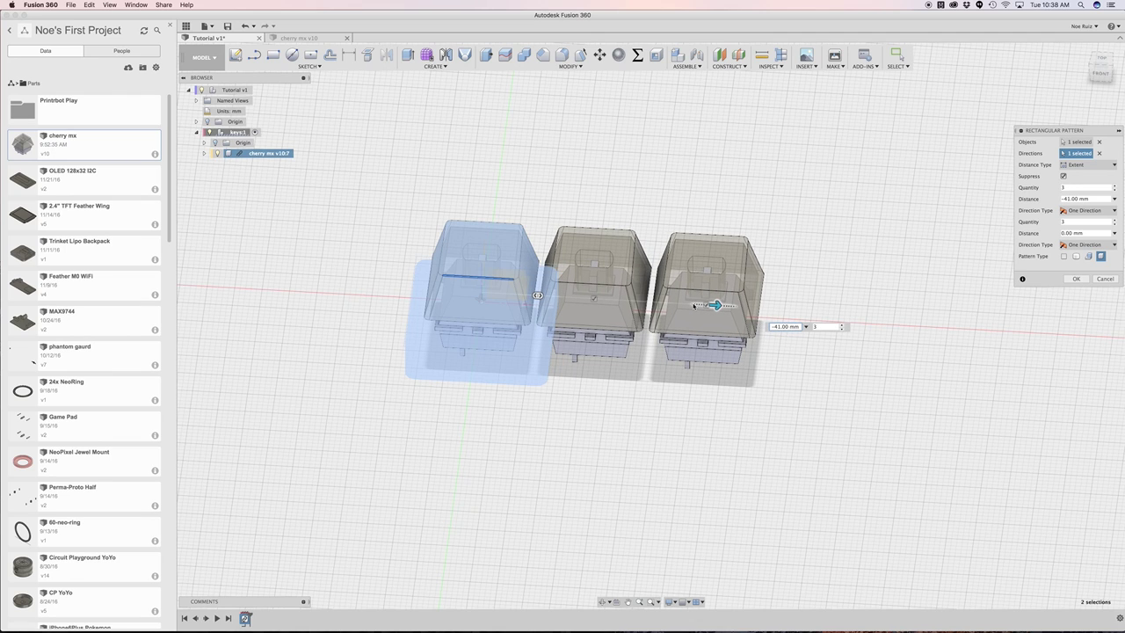
pyautogui.press('Tab')
pyautogui.click(1078, 278)
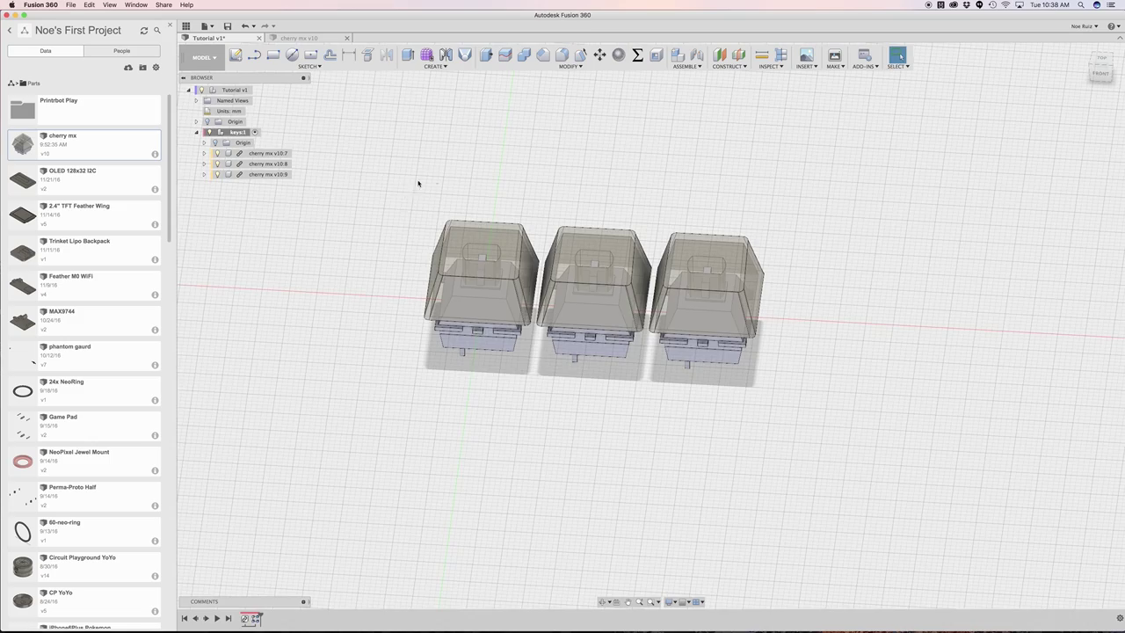
# - Add a second component named case to the Tutorial v1 design alongside keys
pyautogui.keyDown('shift'); pyautogui.moveTo(418, 183); pyautogui.dragTo(495, 201, button='middle'); pyautogui.keyUp('shift')
pyautogui.scroll(4, 576, 231)
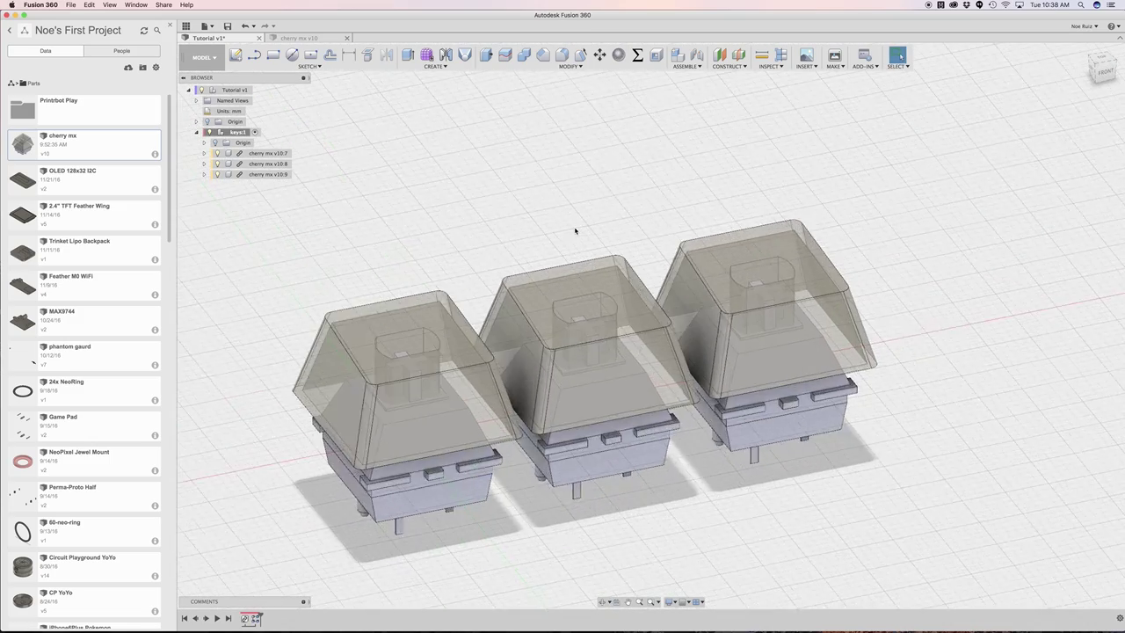
pyautogui.scroll(-3, 576, 231)
pyautogui.click(234, 89)
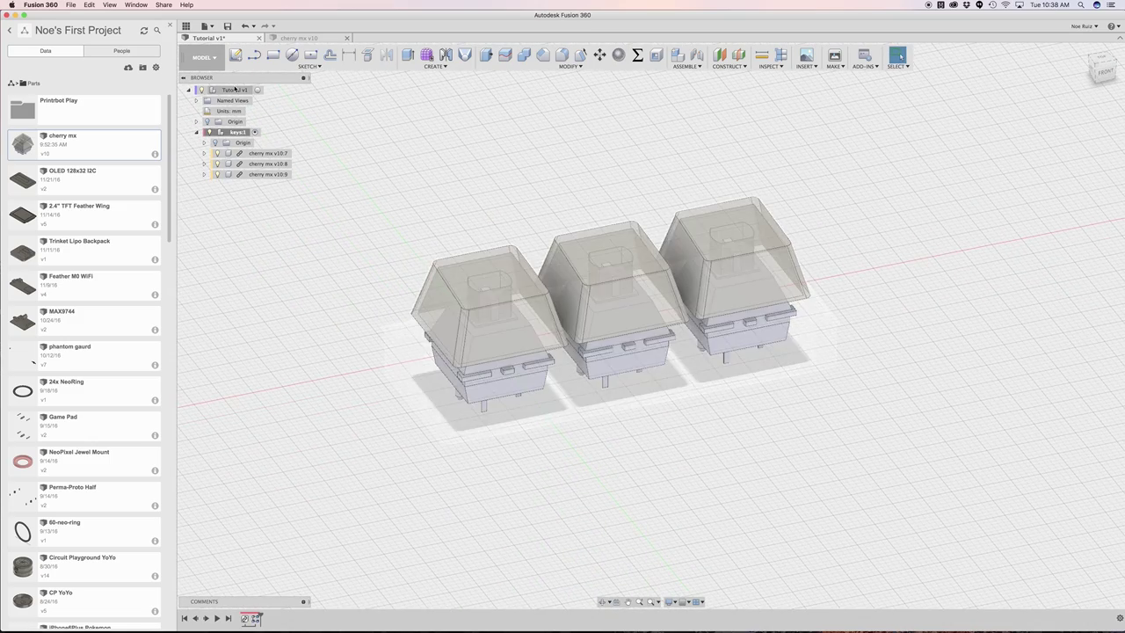
pyautogui.rightClick(235, 88)
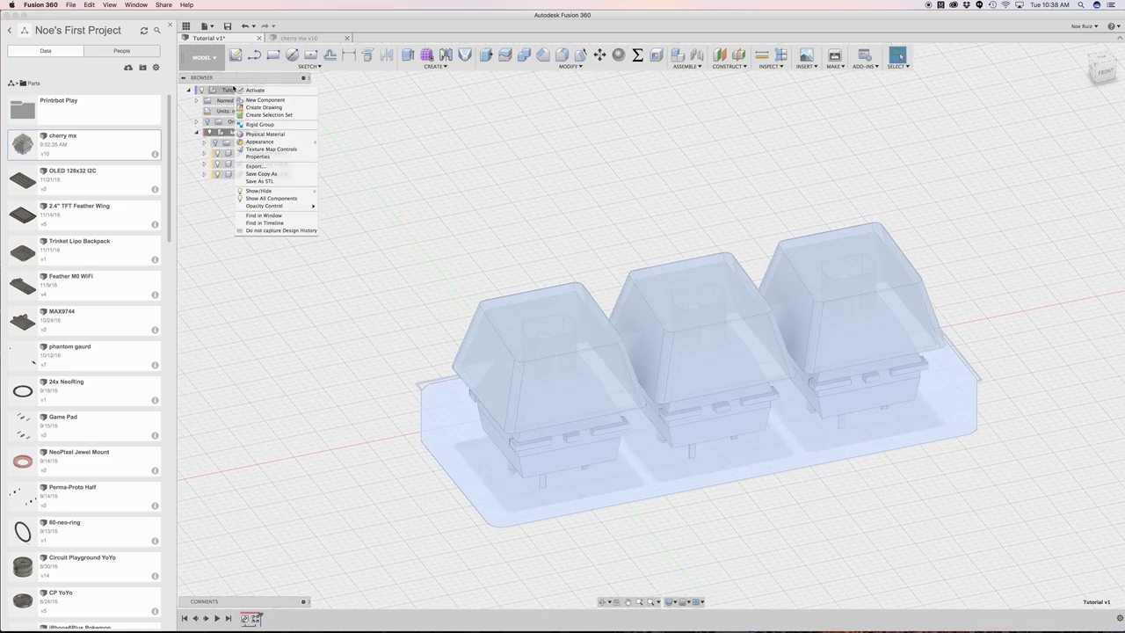
pyautogui.click(264, 101)
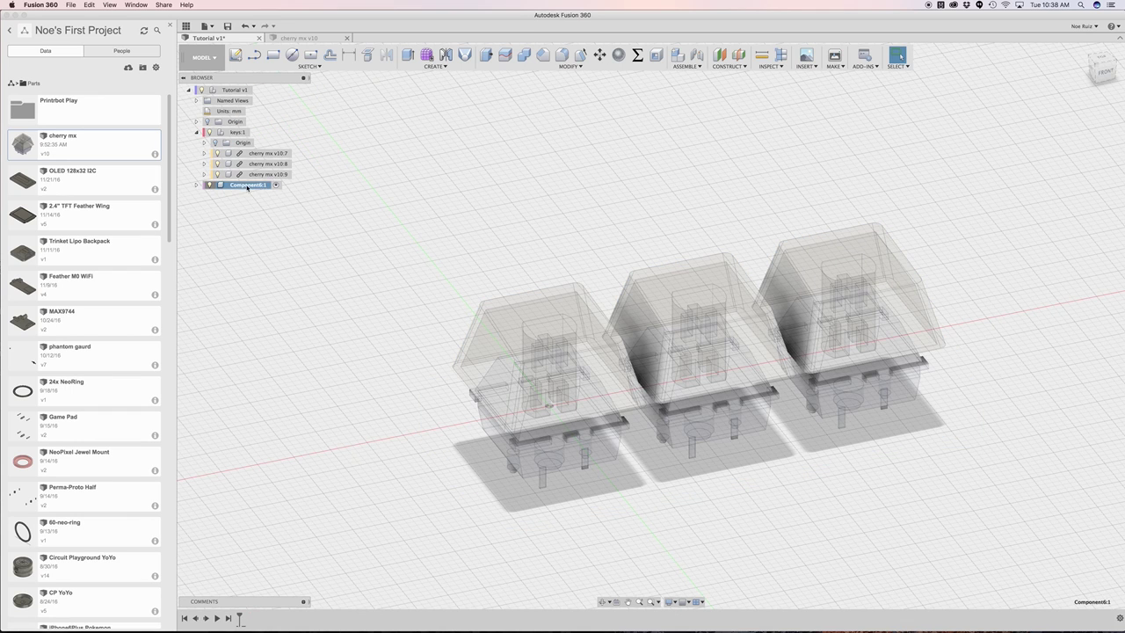
pyautogui.write('case')
pyautogui.press('Return')
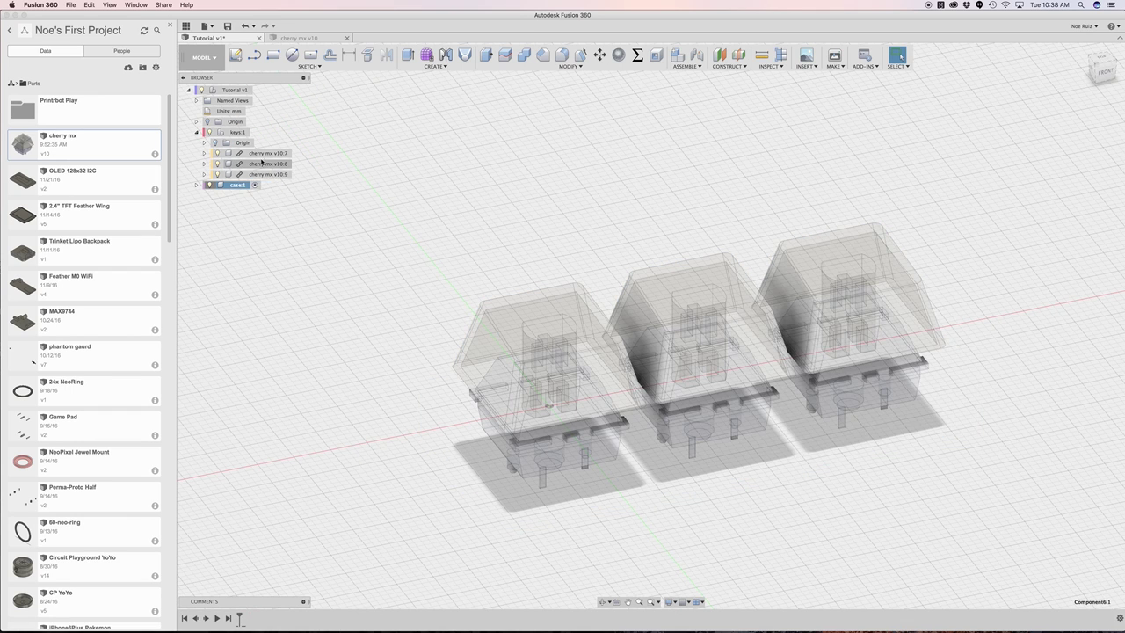
pyautogui.moveTo(510, 211); pyautogui.dragTo(502, 170, button='middle')
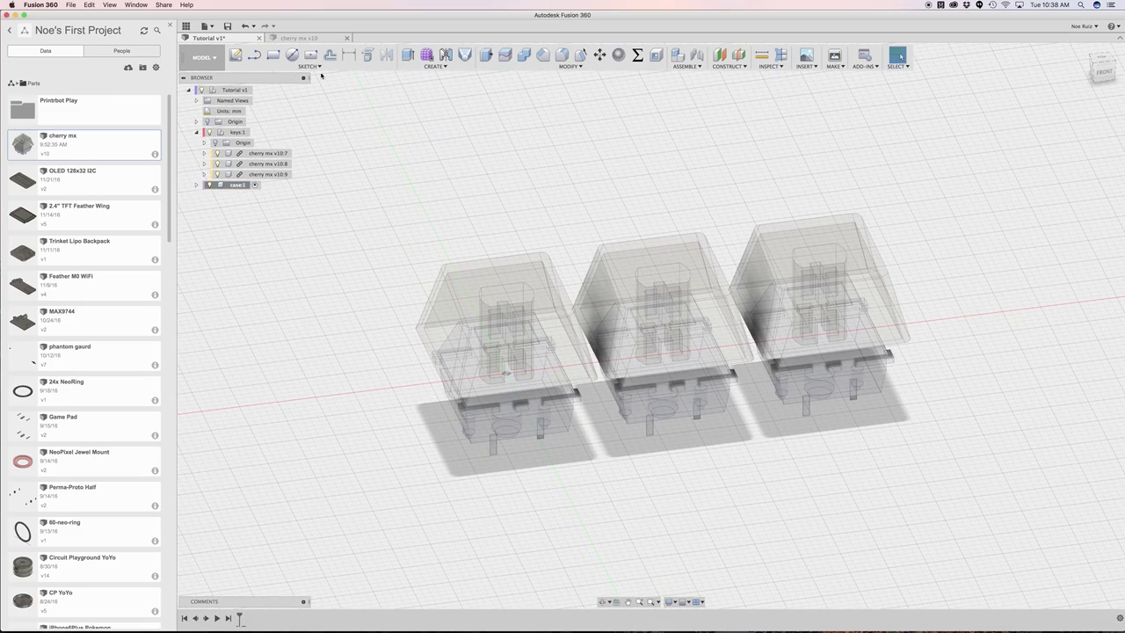
# - Sketch a 73 x 30 mm rectangle around the three keys on the plane beneath them
pyautogui.click(235, 57)
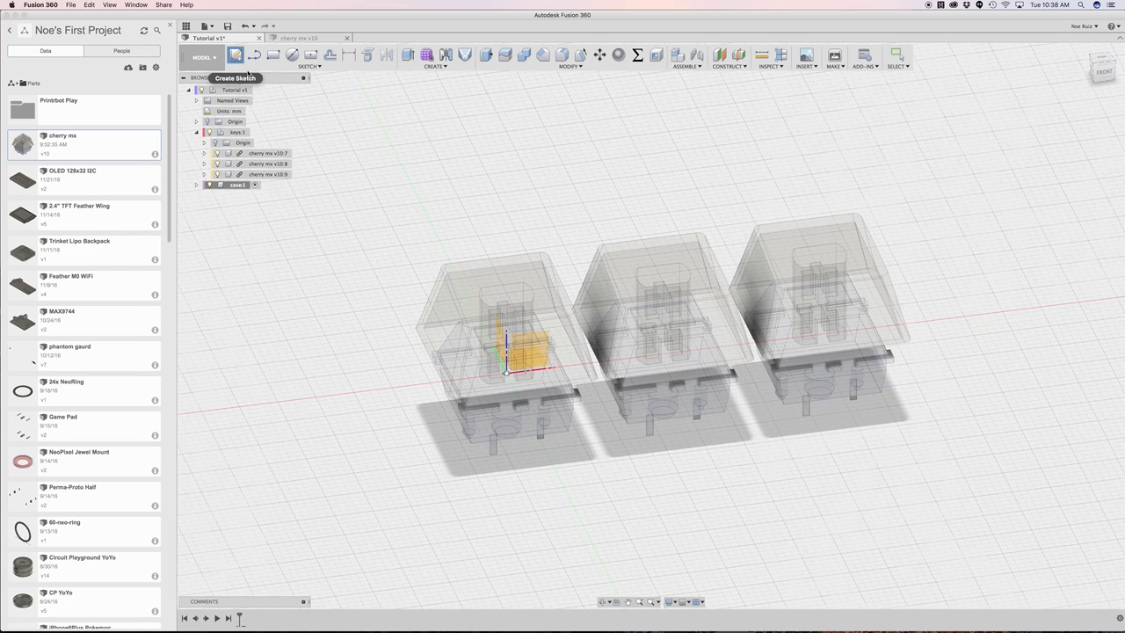
pyautogui.click(526, 351)
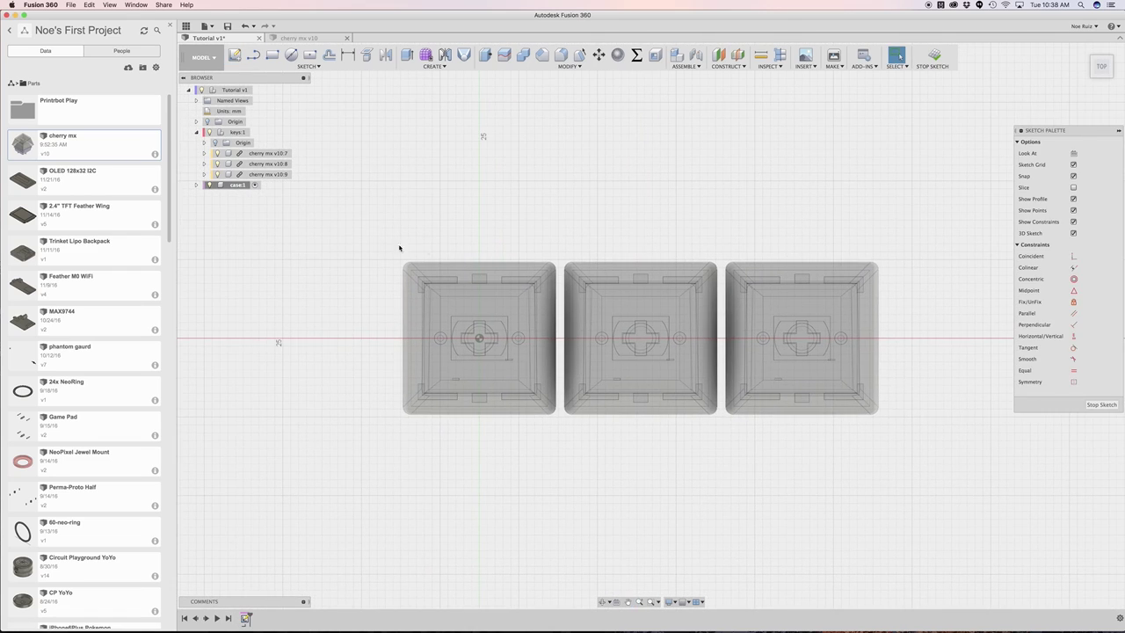
pyautogui.click(273, 54)
pyautogui.click(326, 229)
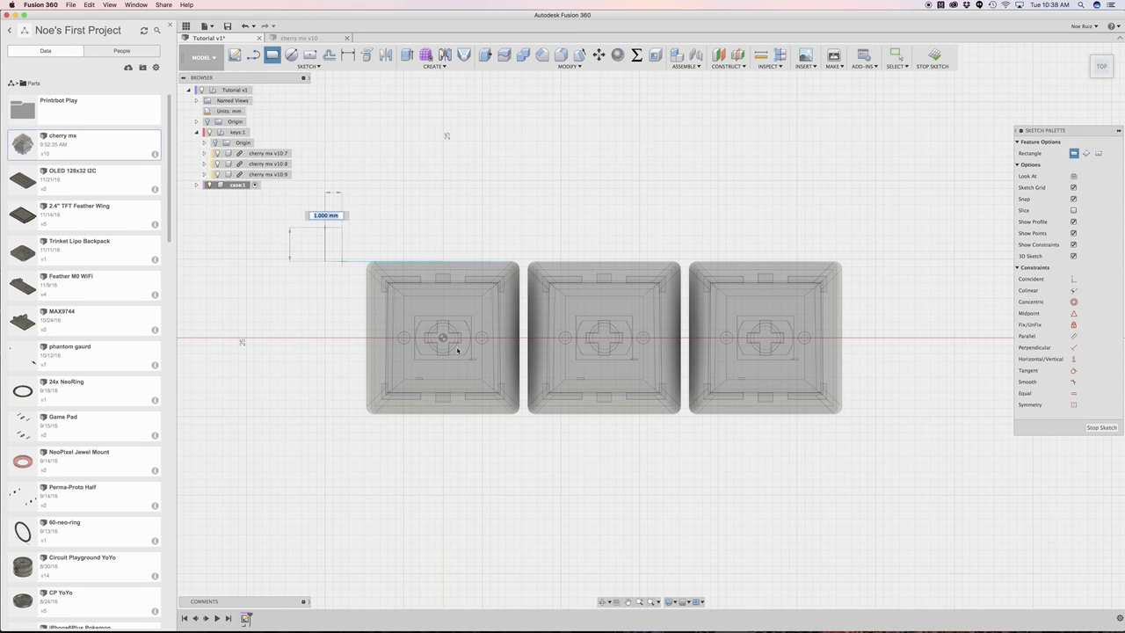
pyautogui.click(892, 462)
pyautogui.moveTo(484, 162)
pyautogui.keyDown('shift'); pyautogui.mouseDown(button='middle')
pyautogui.moveTo(455, 166)
pyautogui.moveTo(418, 146)
pyautogui.mouseUp(button='middle'); pyautogui.keyUp('shift')
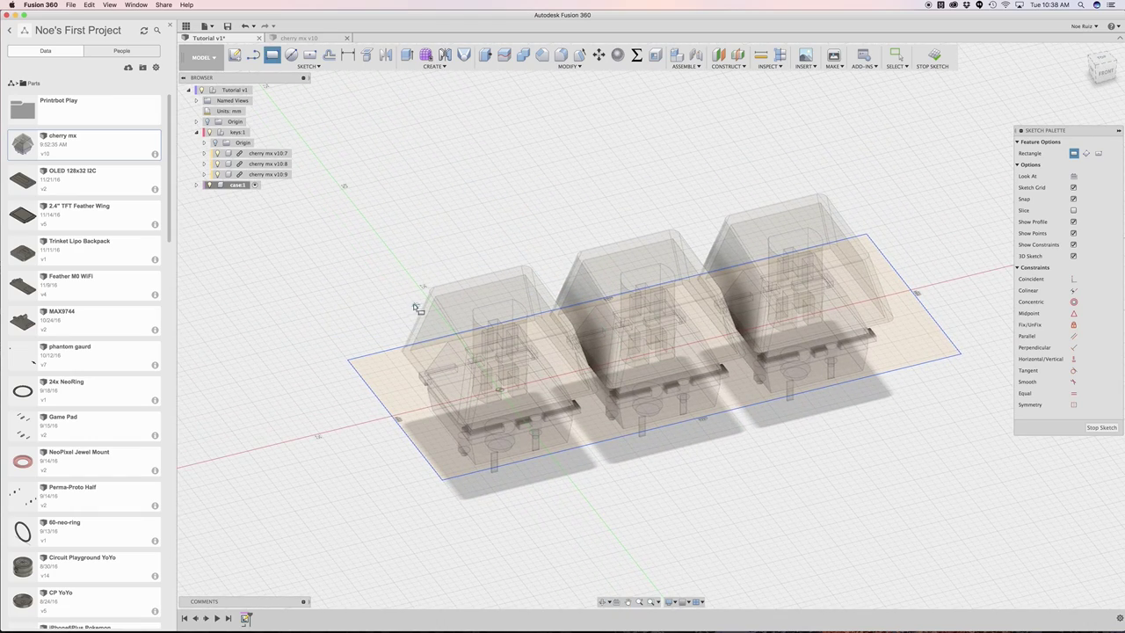
# - End the rectangle and select the top faces of the left, middle and right keycaps
pyautogui.press('Escape')
pyautogui.keyDown('shift'); pyautogui.moveTo(389, 247); pyautogui.dragTo(532, 326, button='middle'); pyautogui.keyUp('shift')
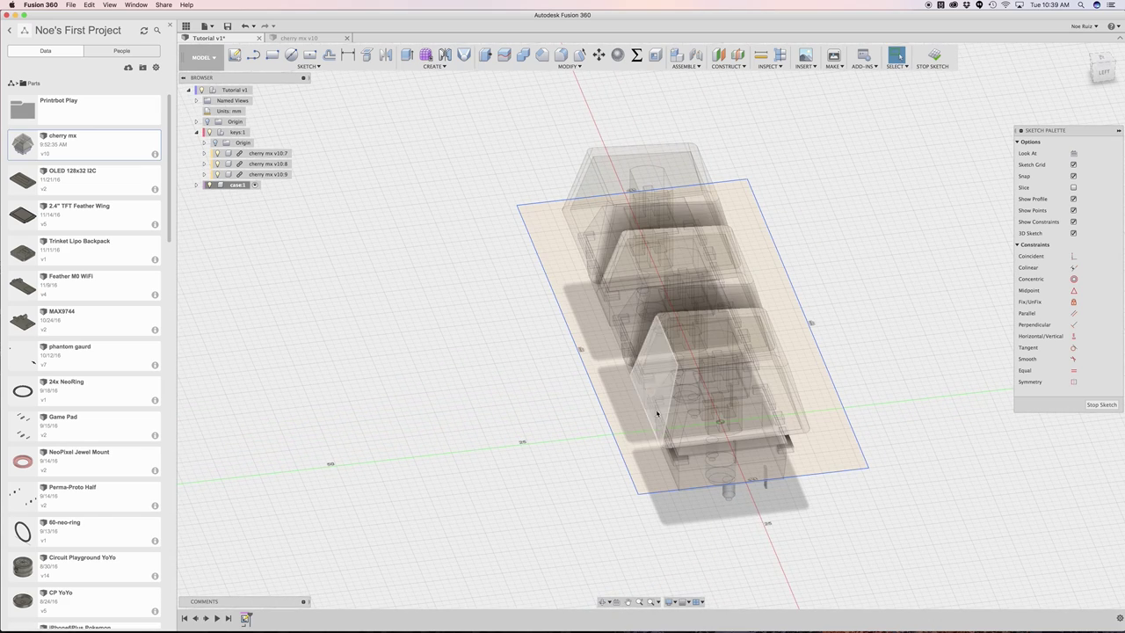
pyautogui.moveTo(531, 362)
pyautogui.keyDown('shift'); pyautogui.mouseDown(button='middle')
pyautogui.moveTo(472, 370)
pyautogui.moveTo(497, 305)
pyautogui.mouseUp(button='middle'); pyautogui.keyUp('shift')
pyautogui.click(498, 305)
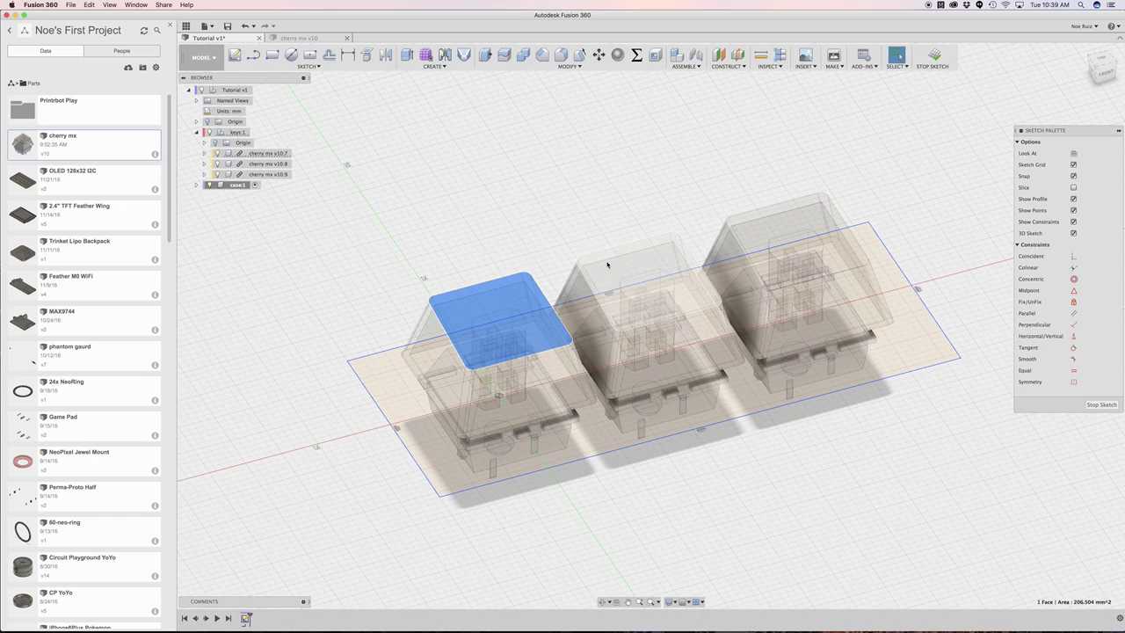
pyautogui.keyDown('shift'); pyautogui.click(650, 274); pyautogui.keyUp('shift')
pyautogui.keyDown('shift'); pyautogui.click(801, 230); pyautogui.keyUp('shift')
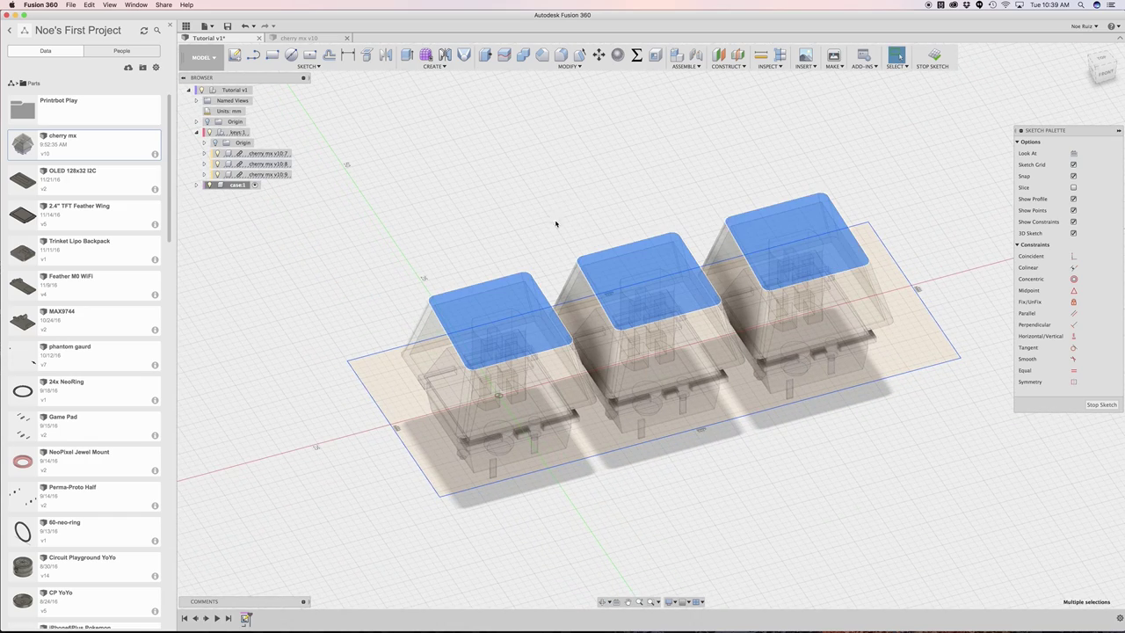
# - Project the base outlines of all three switches into the case sketch
pyautogui.keyDown('shift'); pyautogui.moveTo(556, 224); pyautogui.dragTo(439, 132, button='middle'); pyautogui.keyUp('shift')
pyautogui.click(432, 123)
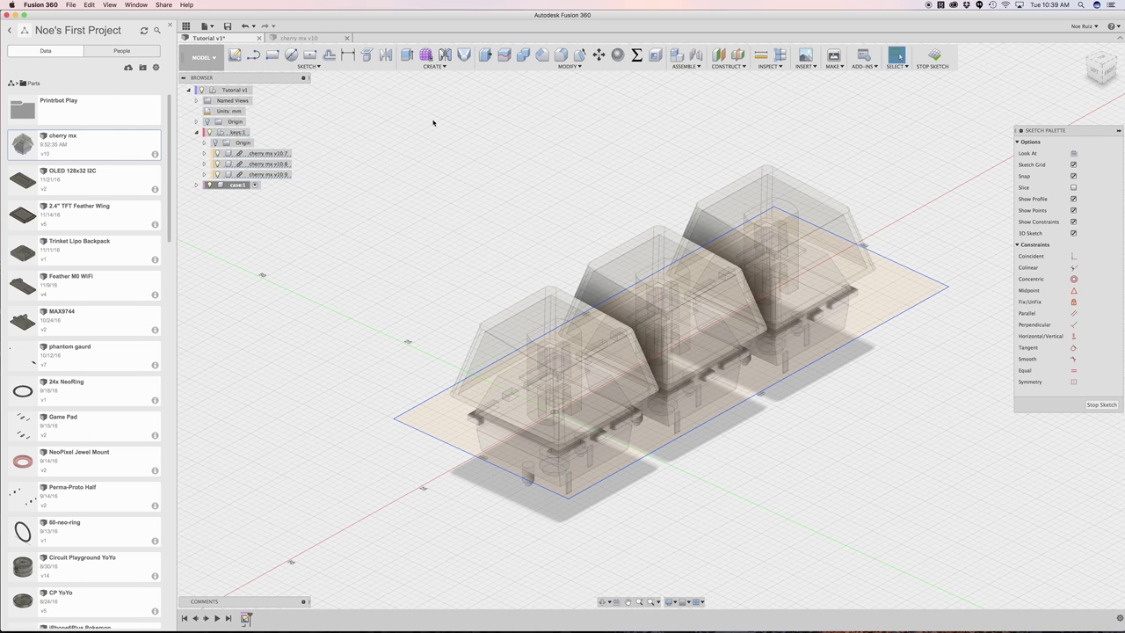
pyautogui.click(368, 56)
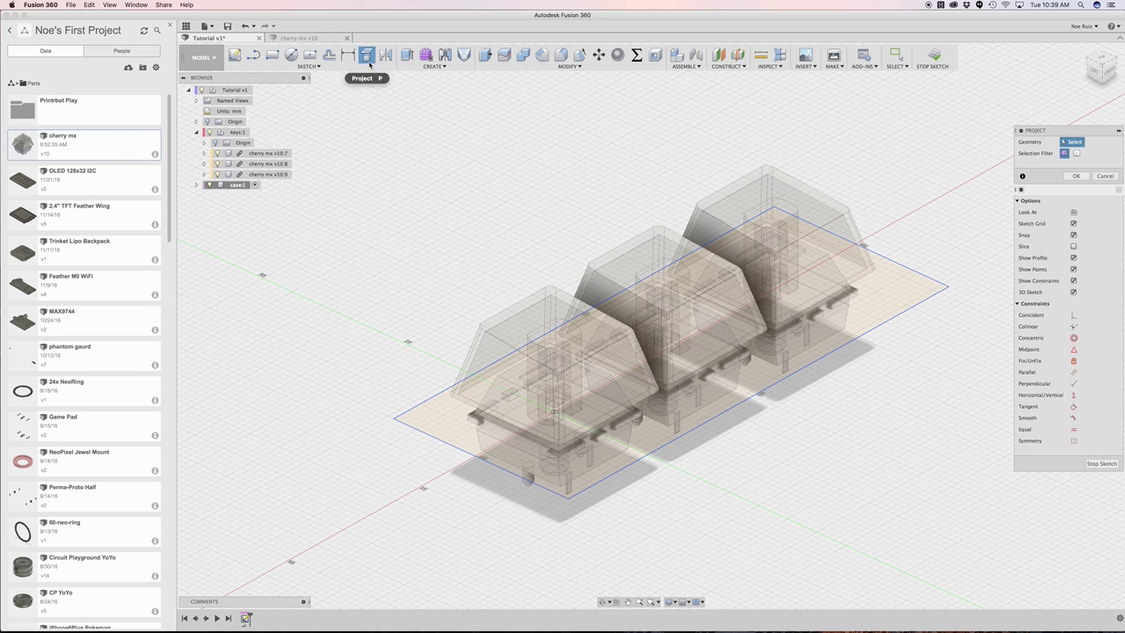
pyautogui.click(527, 318)
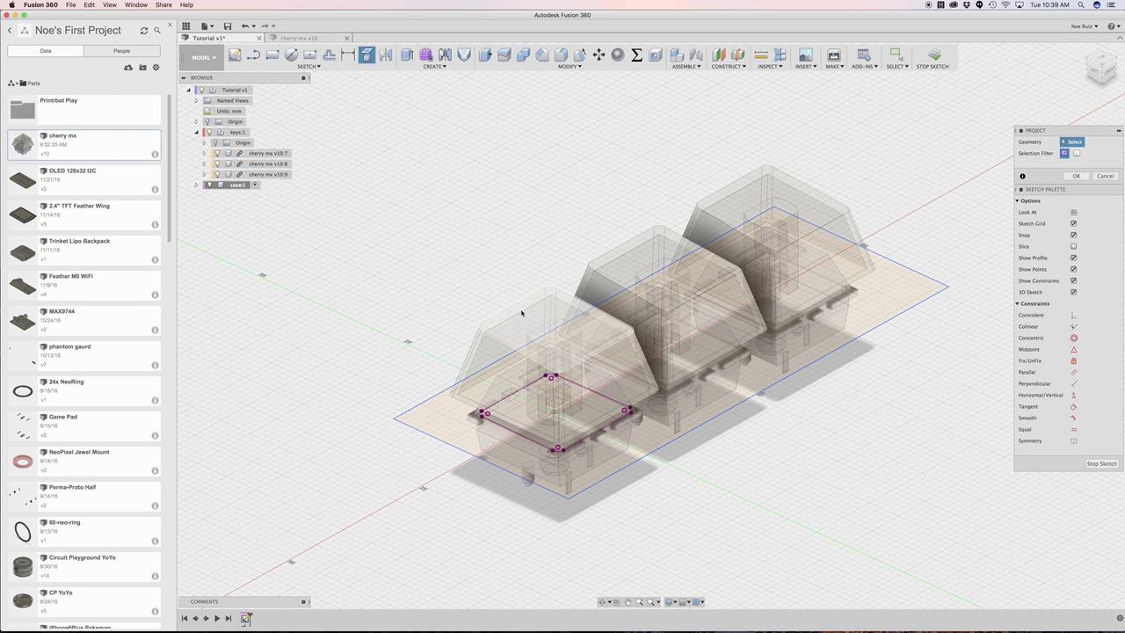
pyautogui.click(665, 268)
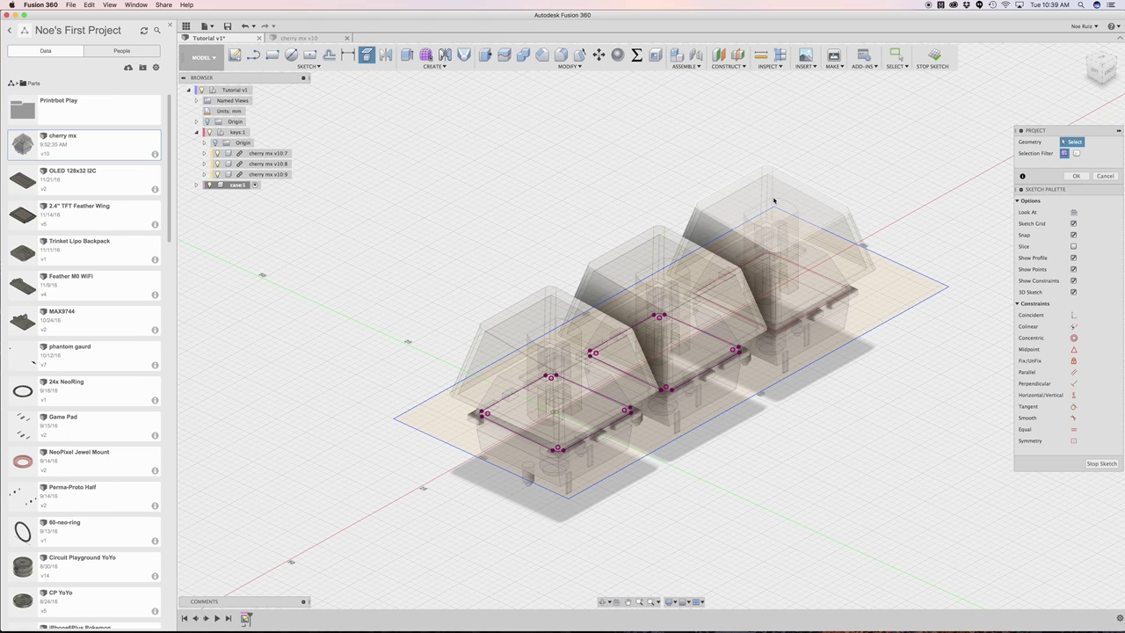
pyautogui.click(774, 201)
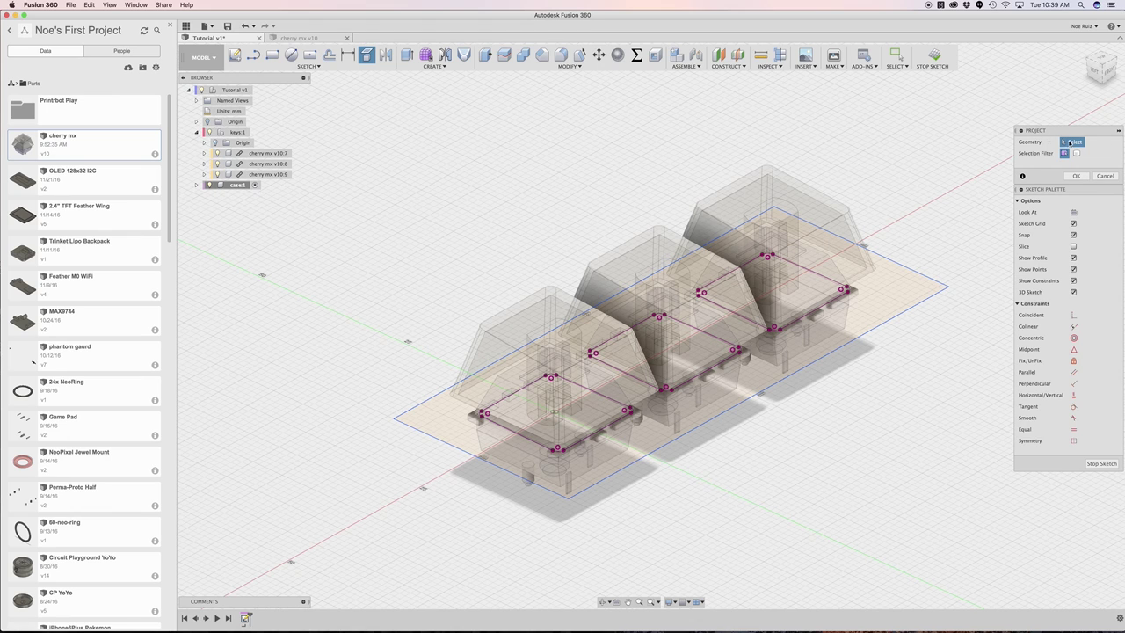
pyautogui.click(1069, 176)
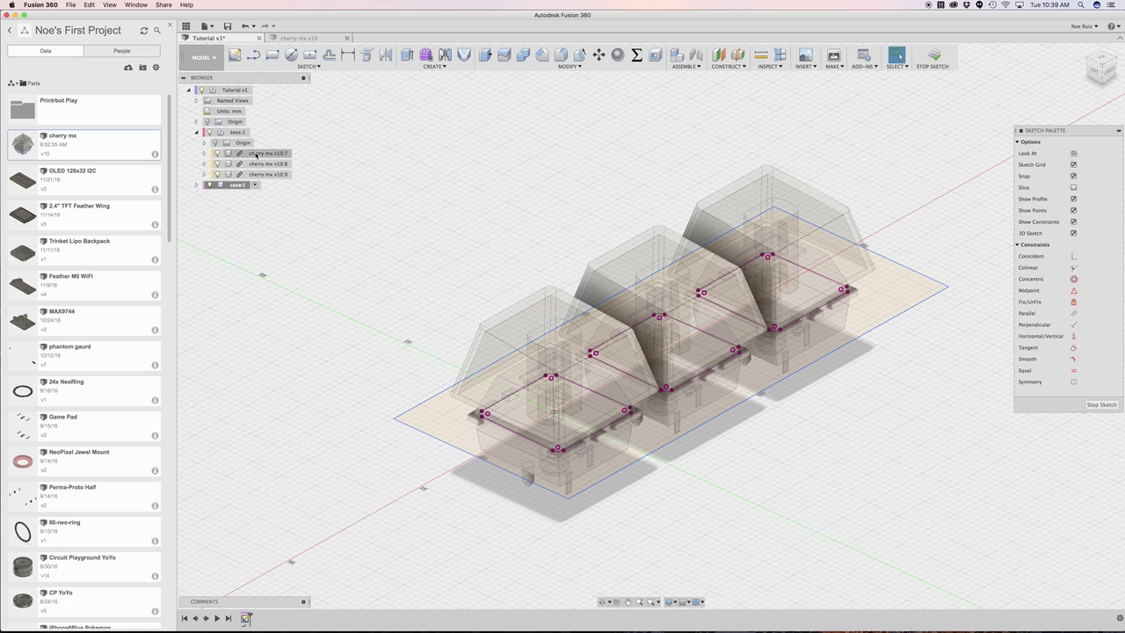
# - Hide the keys:1 component and view the sketch from the Top
pyautogui.click(209, 132)
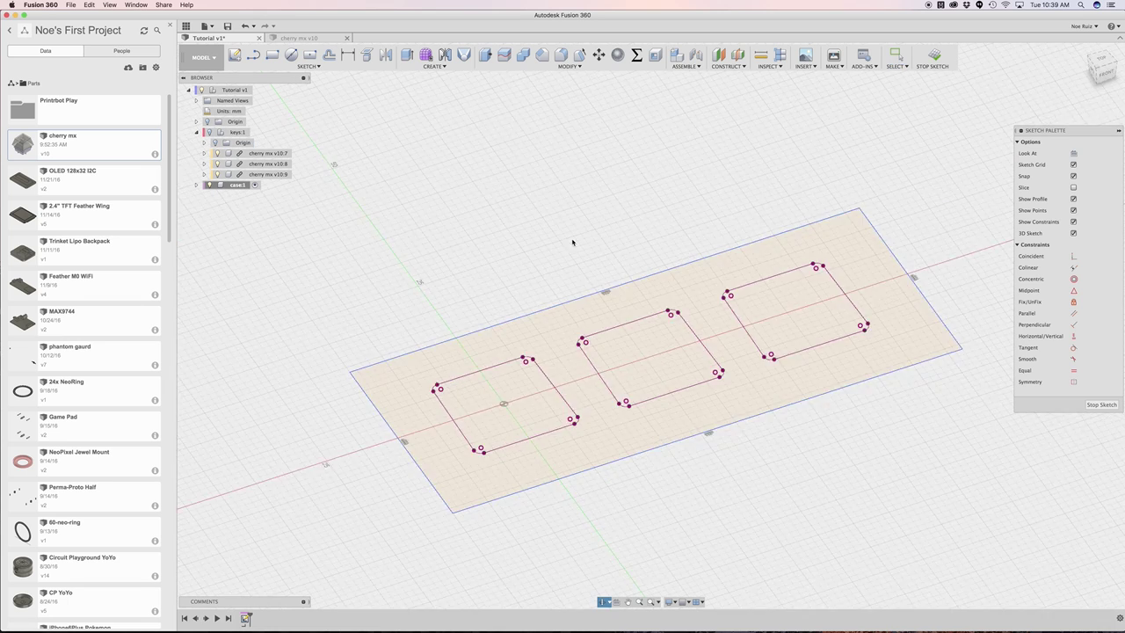
pyautogui.click(1101, 63)
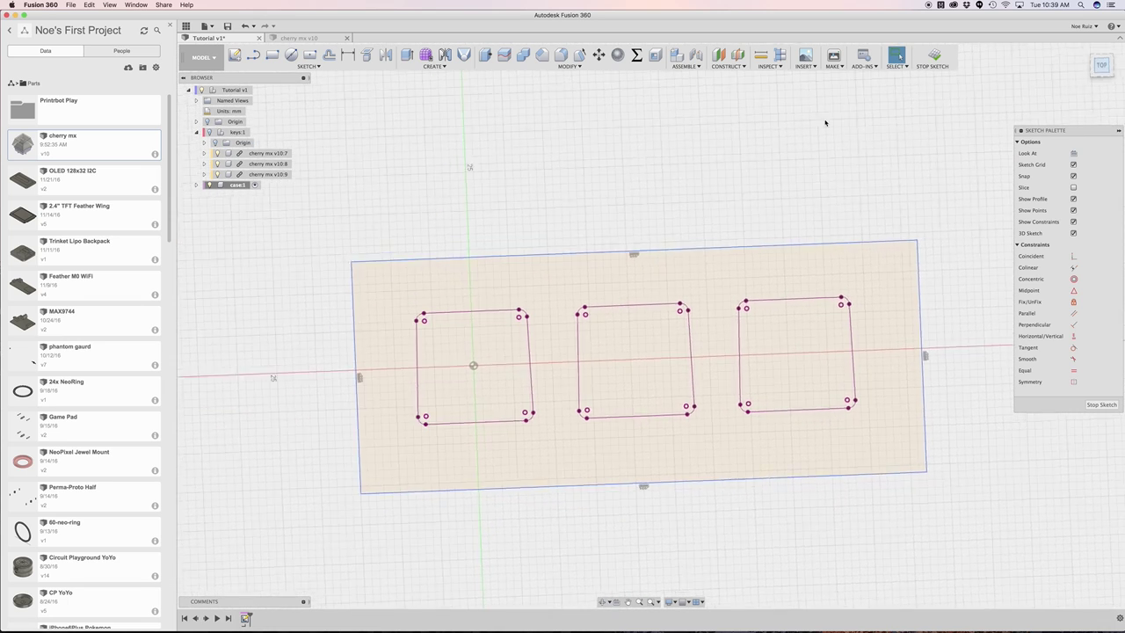
pyautogui.scroll(3, 484, 322)
pyautogui.scroll(-2, 495, 319)
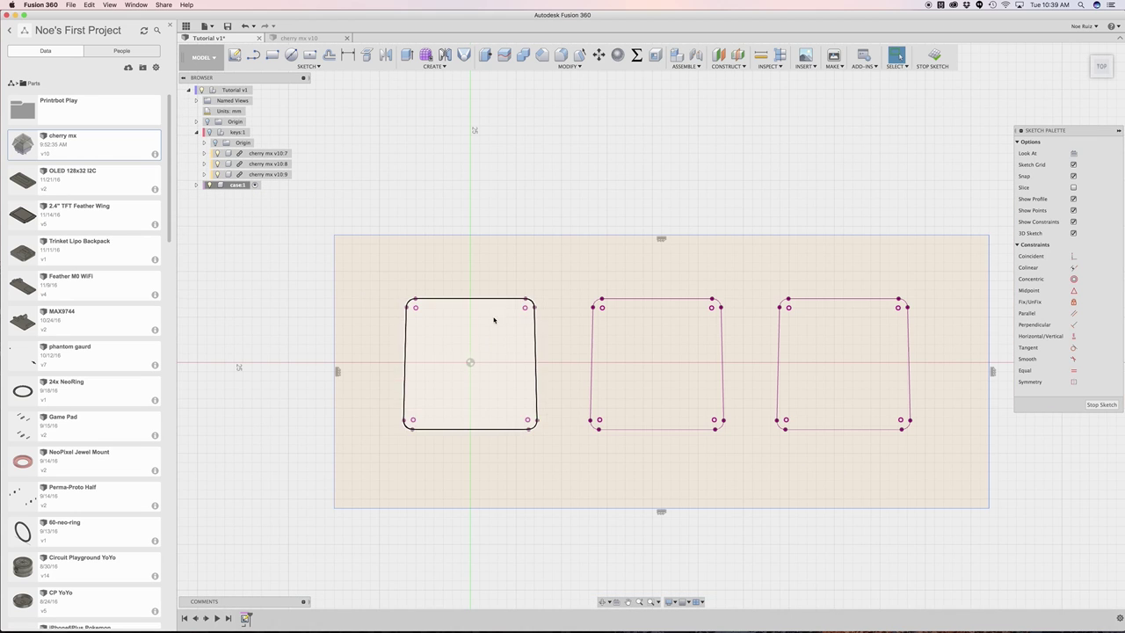
# - Check the middle, right and left switch outlines as sketch profiles
pyautogui.click(645, 324)
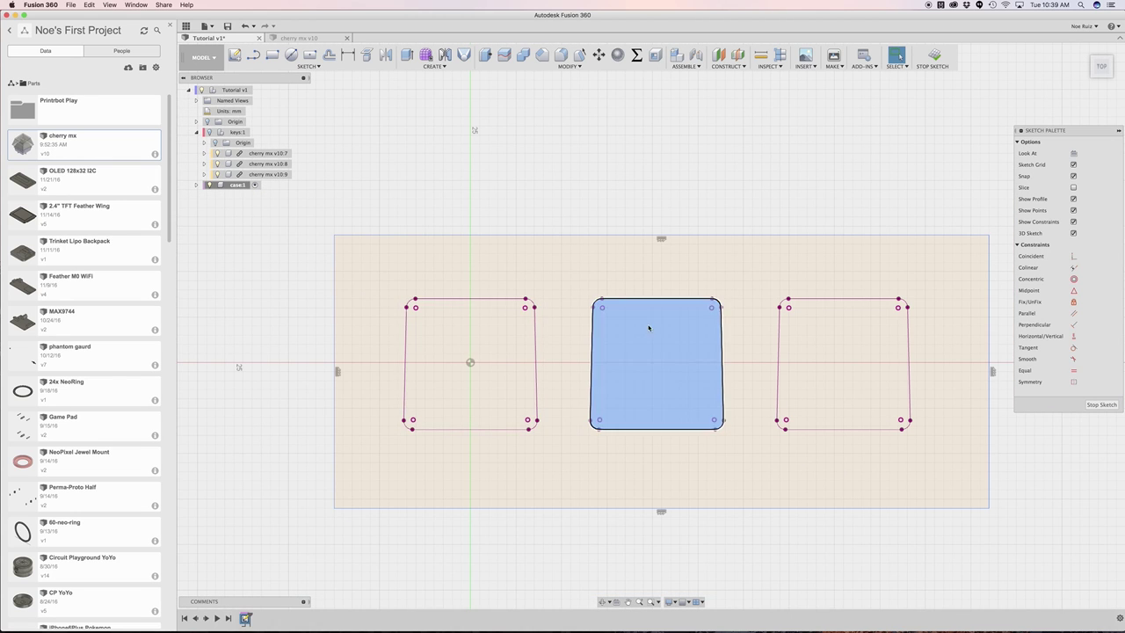
pyautogui.click(823, 334)
pyautogui.keyDown('shift'); pyautogui.moveTo(776, 183); pyautogui.dragTo(794, 143, button='middle'); pyautogui.keyUp('shift')
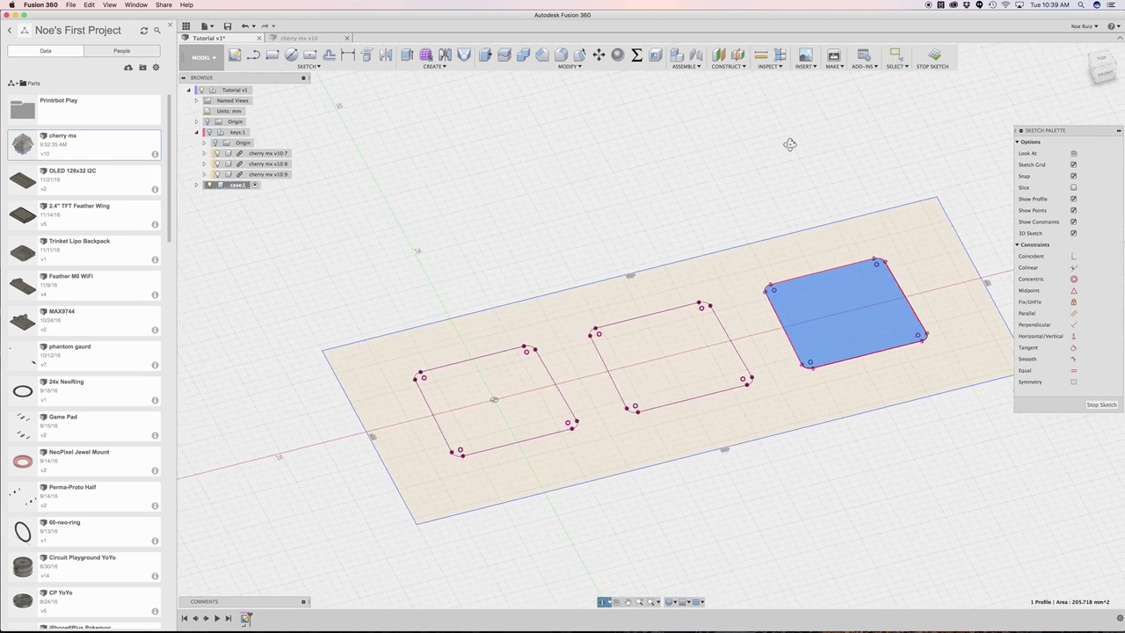
pyautogui.press('Escape')
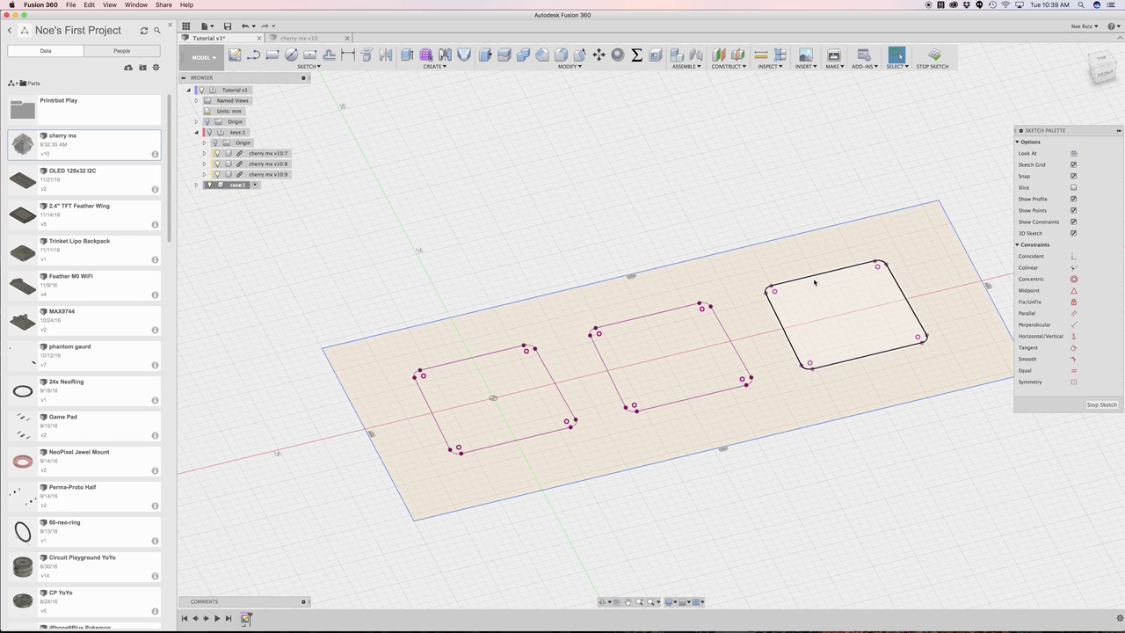
pyautogui.click(505, 377)
pyautogui.click(470, 241)
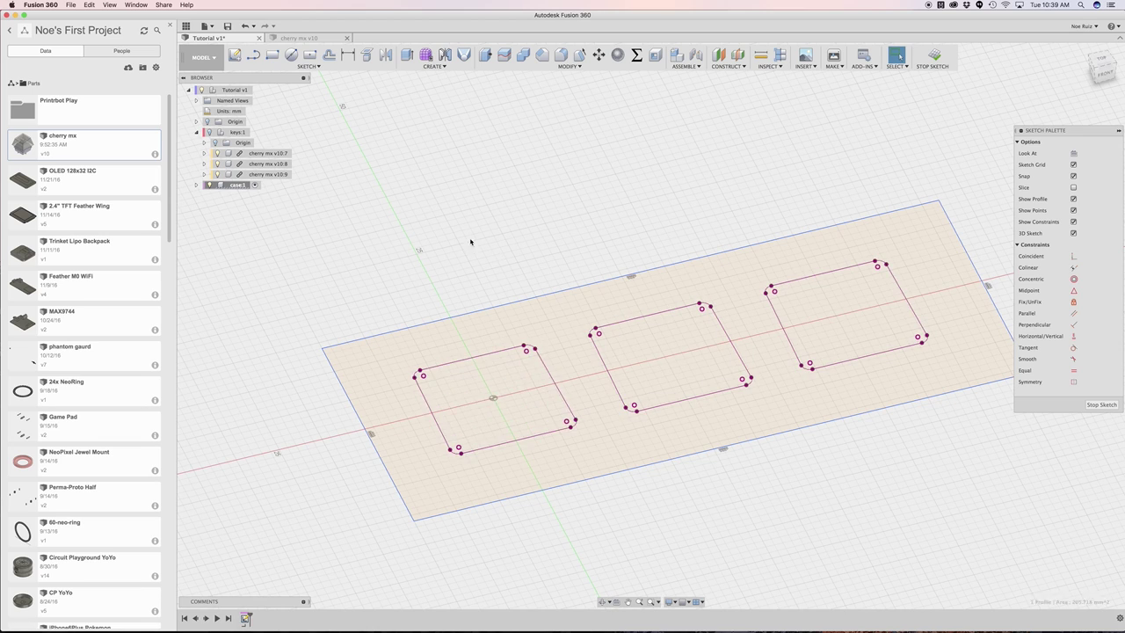
pyautogui.moveTo(470, 242)
pyautogui.keyDown('shift'); pyautogui.mouseDown(button='middle')
pyautogui.moveTo(500, 211)
pyautogui.moveTo(583, 314)
pyautogui.moveTo(575, 416)
pyautogui.moveTo(472, 328)
pyautogui.moveTo(483, 369)
pyautogui.moveTo(503, 384)
pyautogui.moveTo(462, 342)
pyautogui.mouseUp(button='middle'); pyautogui.keyUp('shift')
# - Add two 10 mm gap dimensions between the plate edges and the nearest switch outlines
pyautogui.press('l')
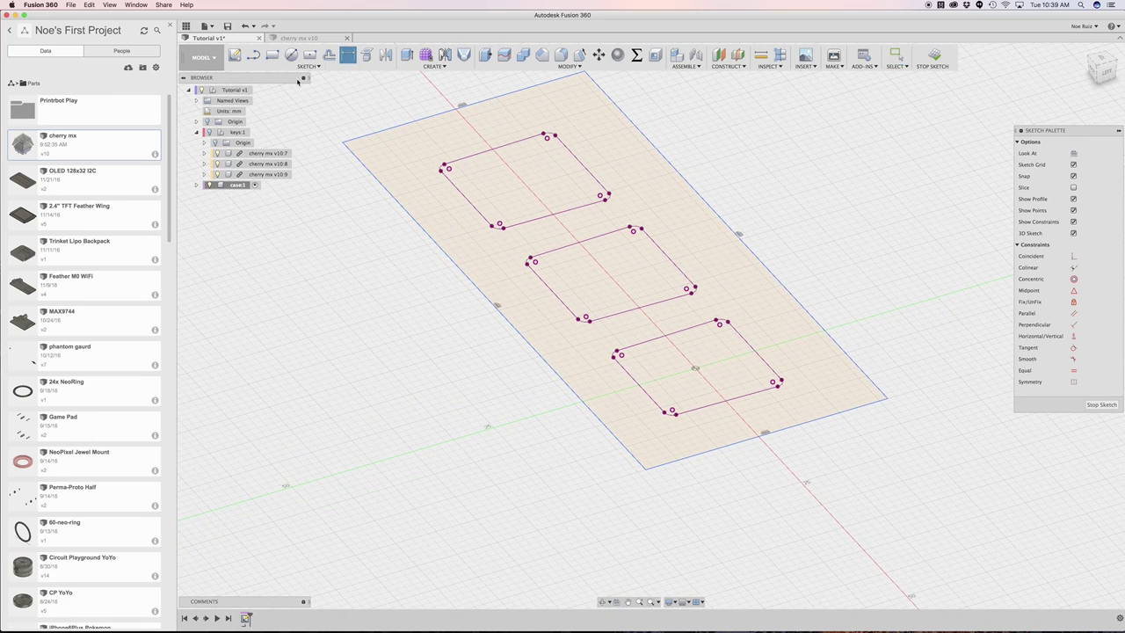
pyautogui.click(595, 413)
pyautogui.click(646, 391)
pyautogui.click(719, 501)
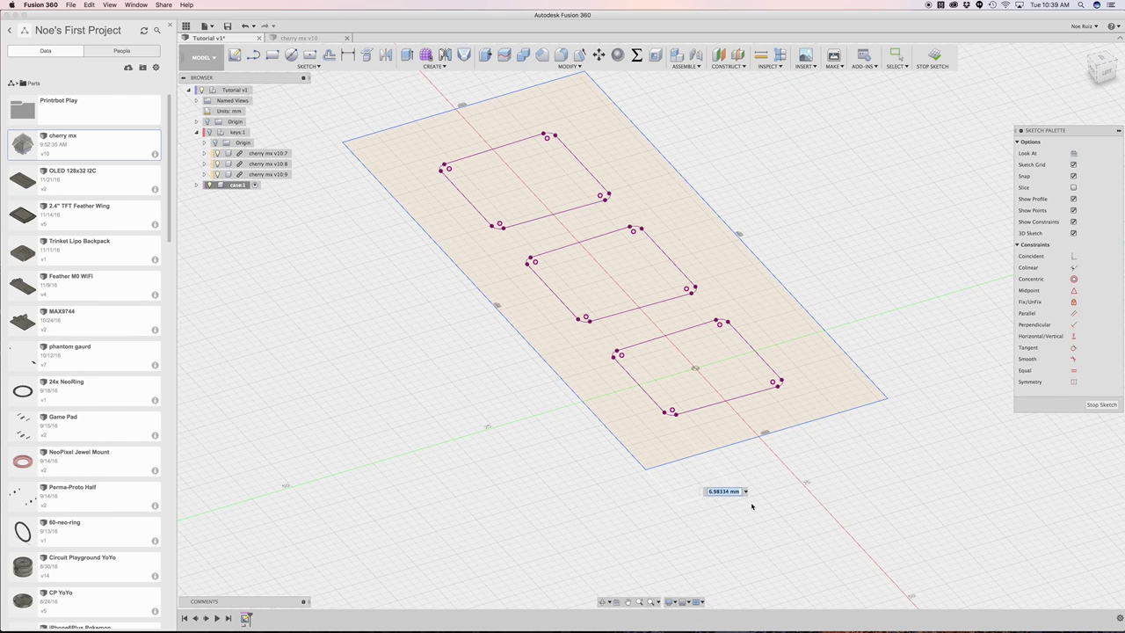
pyautogui.write('10')
pyautogui.press('Return')
pyautogui.keyDown('shift'); pyautogui.moveTo(752, 506); pyautogui.dragTo(755, 371, button='middle'); pyautogui.keyUp('shift')
pyautogui.press('d')
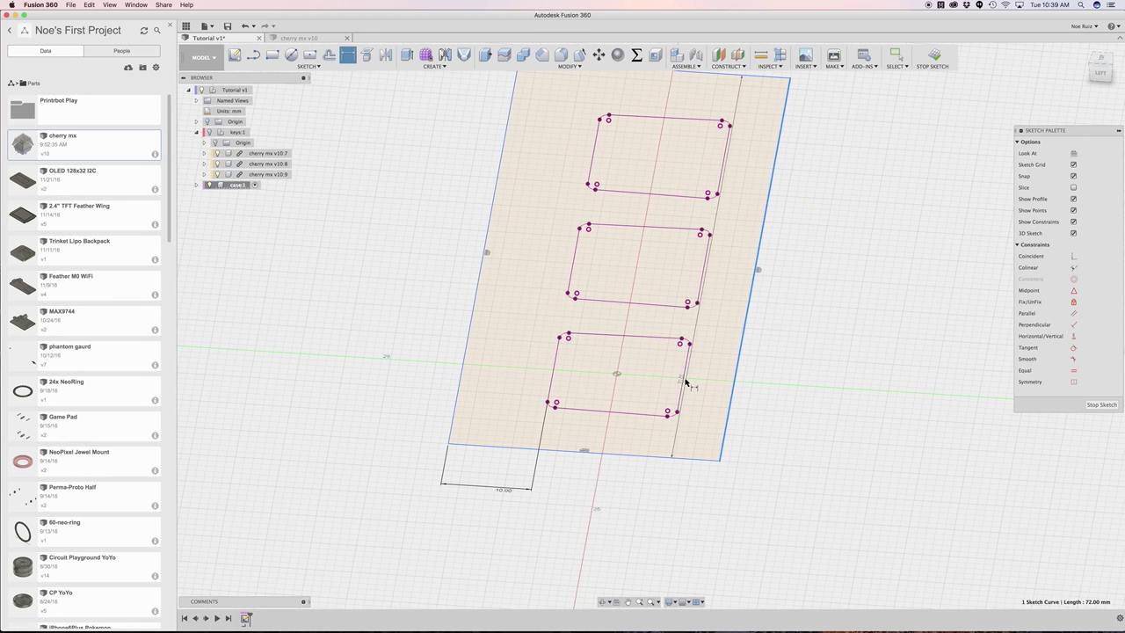
pyautogui.click(704, 481)
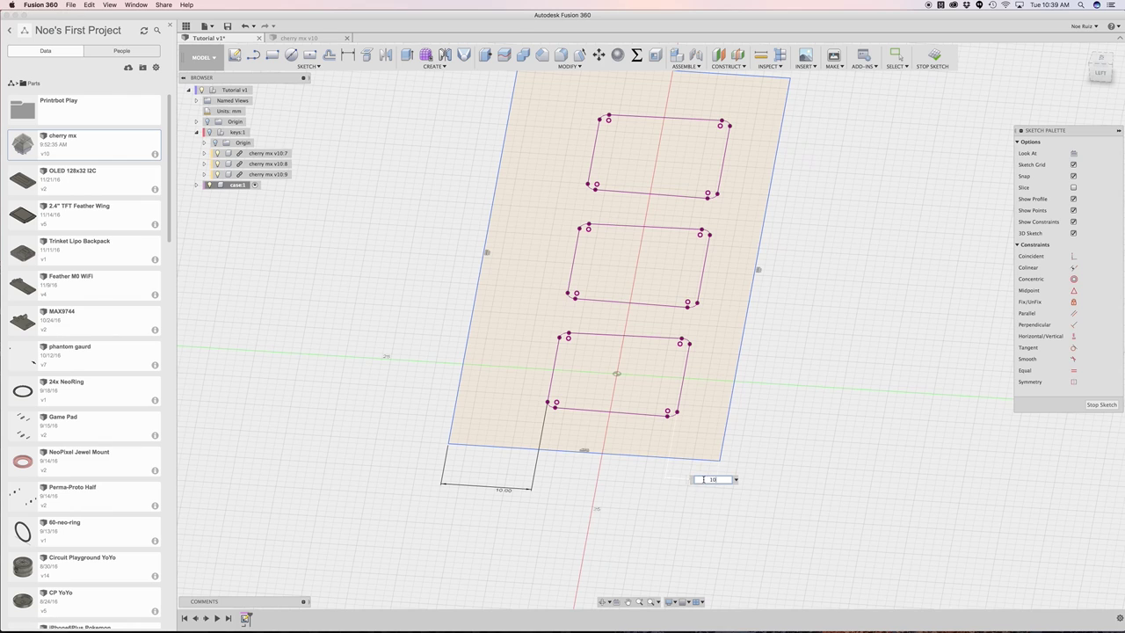
pyautogui.write('10')
pyautogui.press('Return')
pyautogui.keyDown('shift'); pyautogui.moveTo(563, 427); pyautogui.dragTo(447, 372, button='middle'); pyautogui.keyUp('shift')
# - Dimension the plate's left edge 10 mm from the key outline
pyautogui.click(376, 332)
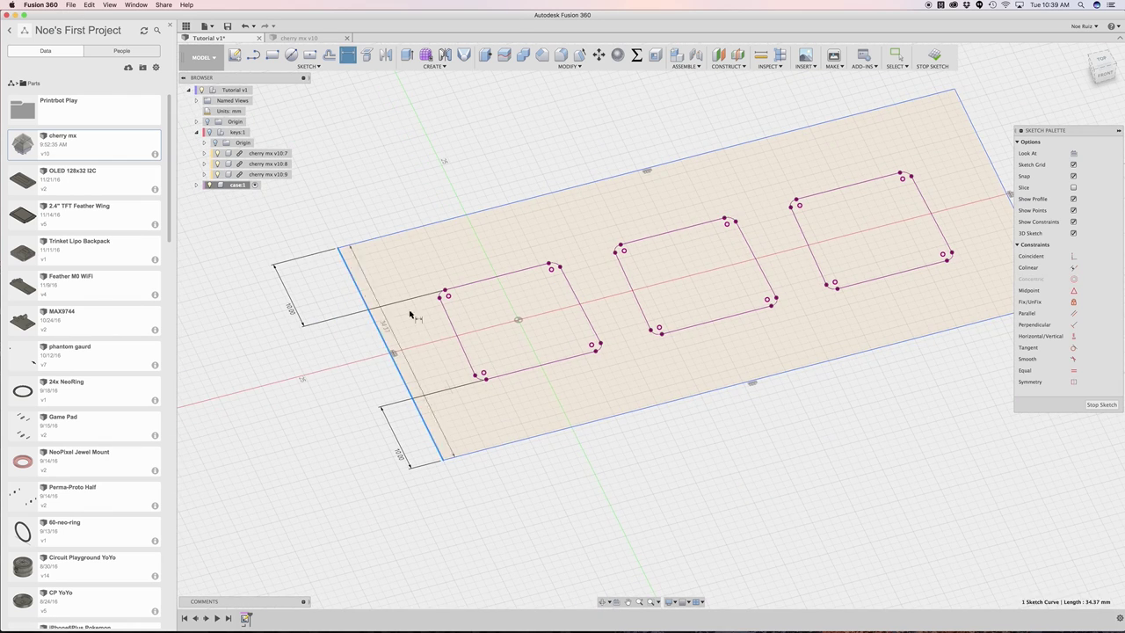
pyautogui.keyDown('shift'); pyautogui.click(446, 292); pyautogui.keyUp('shift')
pyautogui.click(404, 192)
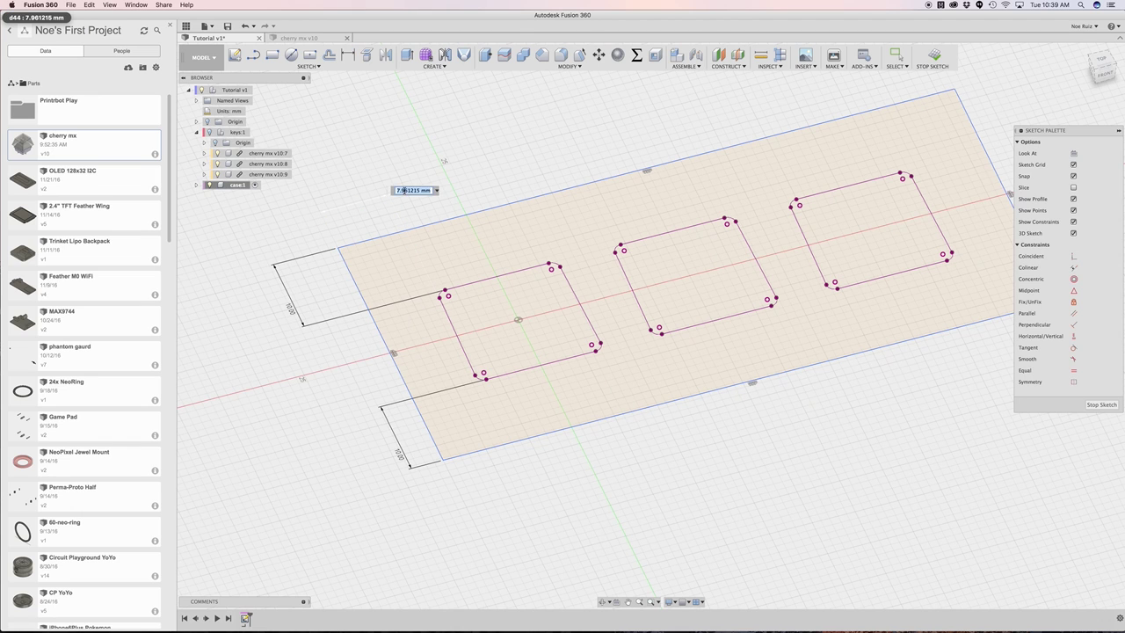
pyautogui.write('10')
pyautogui.press('Return')
pyautogui.moveTo(572, 181); pyautogui.dragTo(444, 223, button='middle')
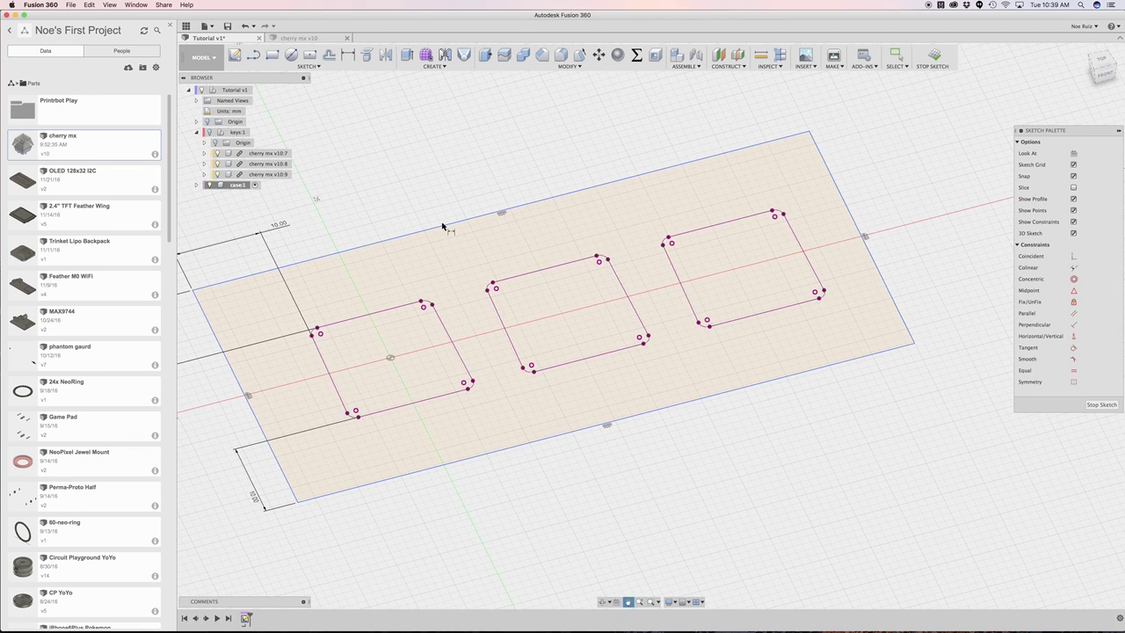
# - Dimension the plate's right edge 10 mm from the key outline
pyautogui.click(844, 204)
pyautogui.keyDown('shift'); pyautogui.click(783, 214); pyautogui.keyUp('shift')
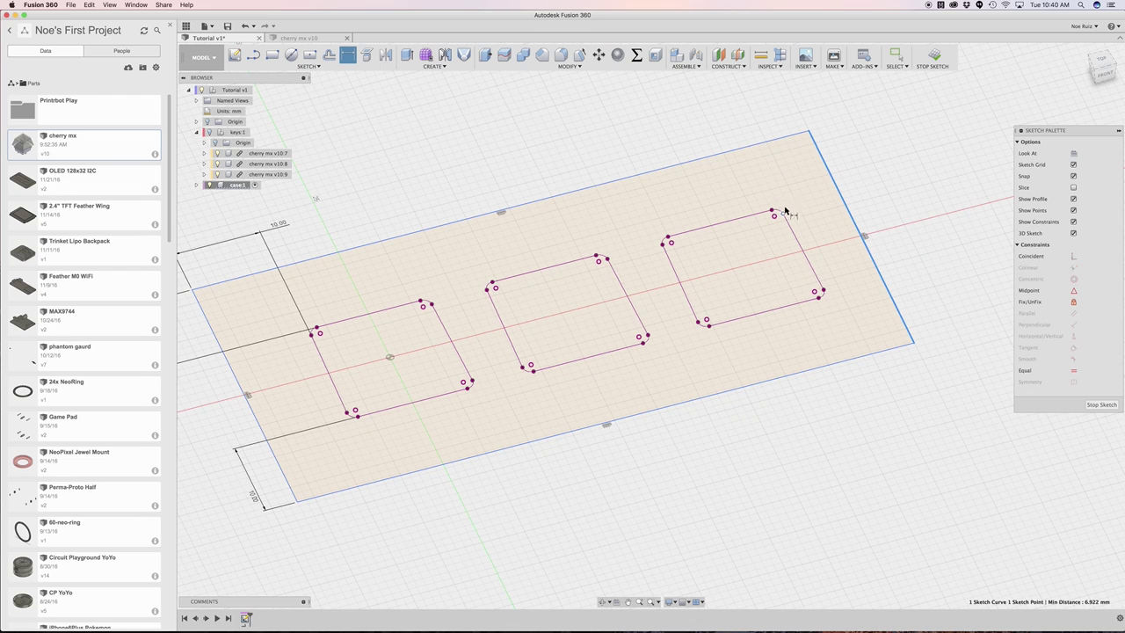
pyautogui.click(763, 123)
pyautogui.write('10')
pyautogui.press('Return')
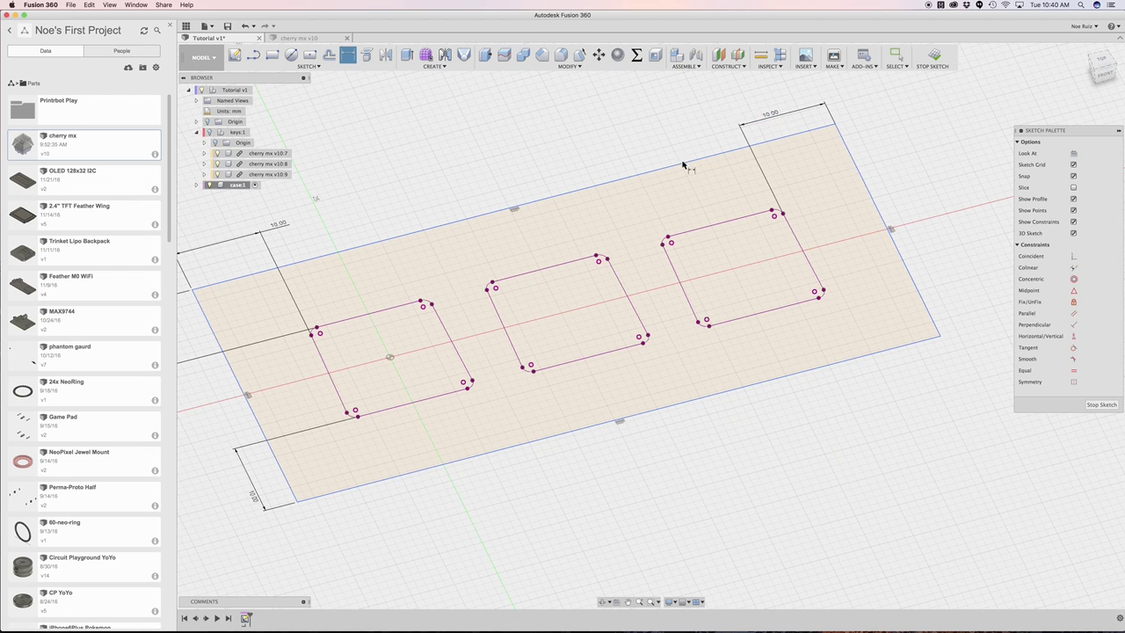
pyautogui.scroll(2, 640, 152)
pyautogui.scroll(-5, 615, 149)
pyautogui.moveTo(562, 145)
pyautogui.keyDown('shift'); pyautogui.mouseDown(button='middle')
pyautogui.moveTo(653, 181)
pyautogui.moveTo(599, 202)
pyautogui.mouseUp(button='middle'); pyautogui.keyUp('shift')
# - Select the plate's top-left and lower-right corner points
pyautogui.click(339, 265)
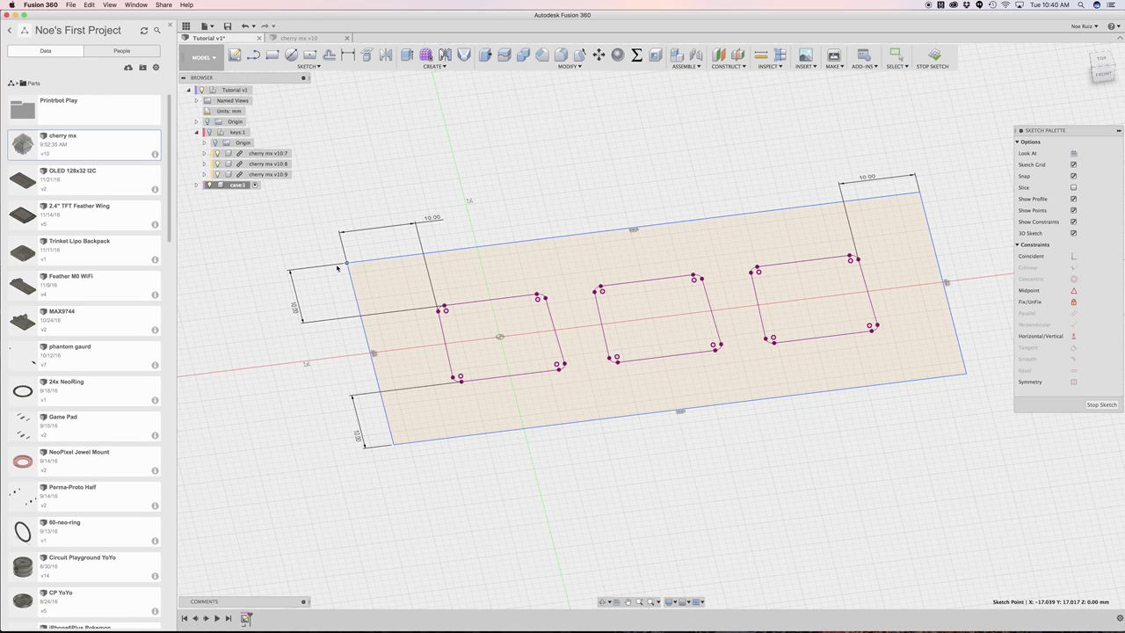
pyautogui.press('Escape')
pyautogui.click(348, 262)
pyautogui.press('Escape')
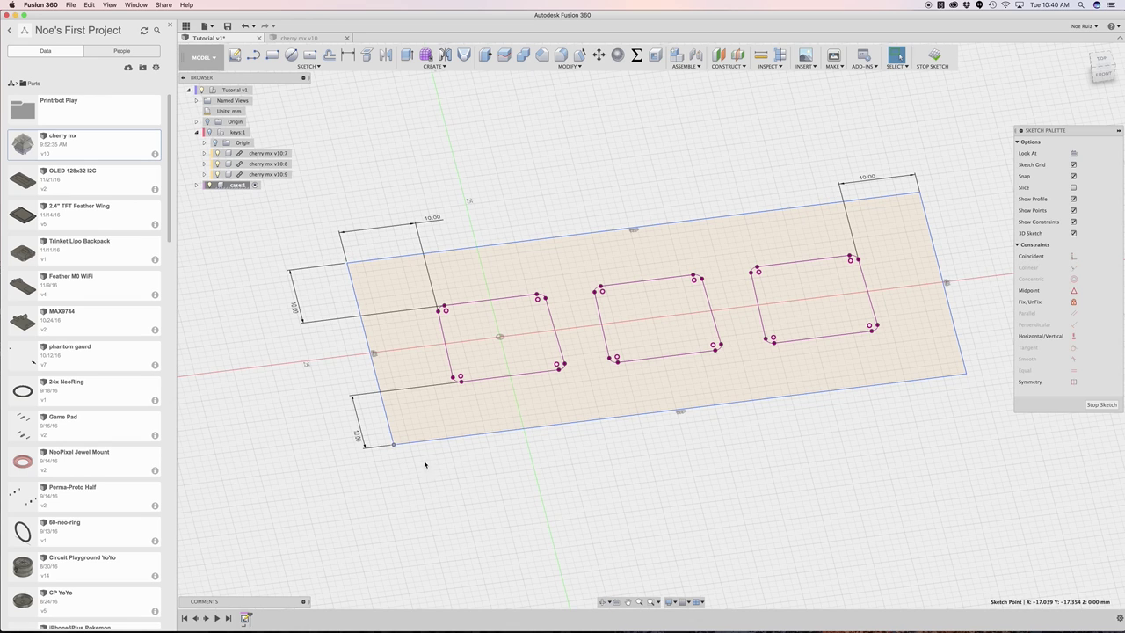
pyautogui.click(966, 375)
# - Finish the sketch and extrude the three key profiles and outer plate profile into a solid box
pyautogui.click(934, 58)
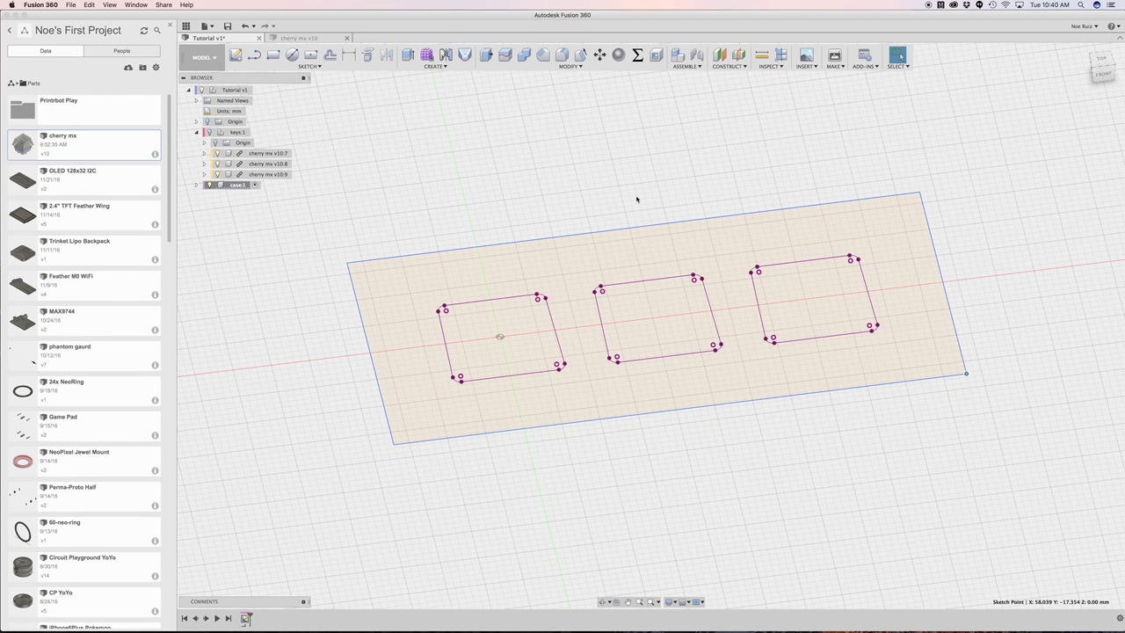
pyautogui.moveTo(525, 193)
pyautogui.keyDown('shift'); pyautogui.mouseDown(button='middle')
pyautogui.moveTo(489, 164)
pyautogui.moveTo(475, 404)
pyautogui.mouseUp(button='middle'); pyautogui.keyUp('shift')
pyautogui.press('e')
pyautogui.click(512, 343)
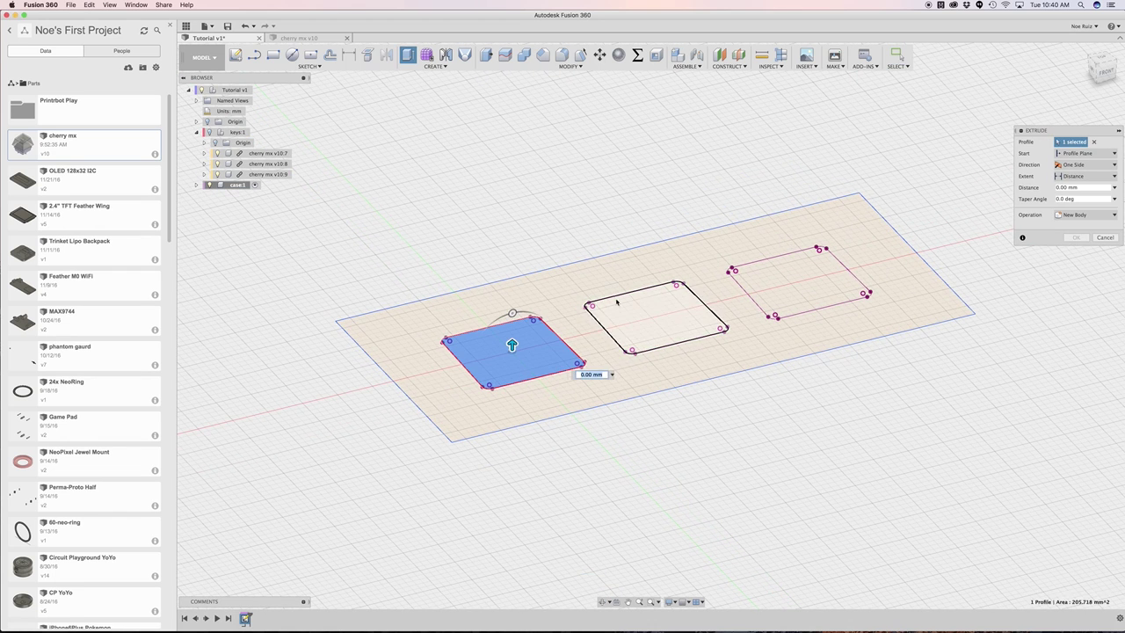
pyautogui.click(653, 310)
pyautogui.click(795, 283)
pyautogui.click(722, 257)
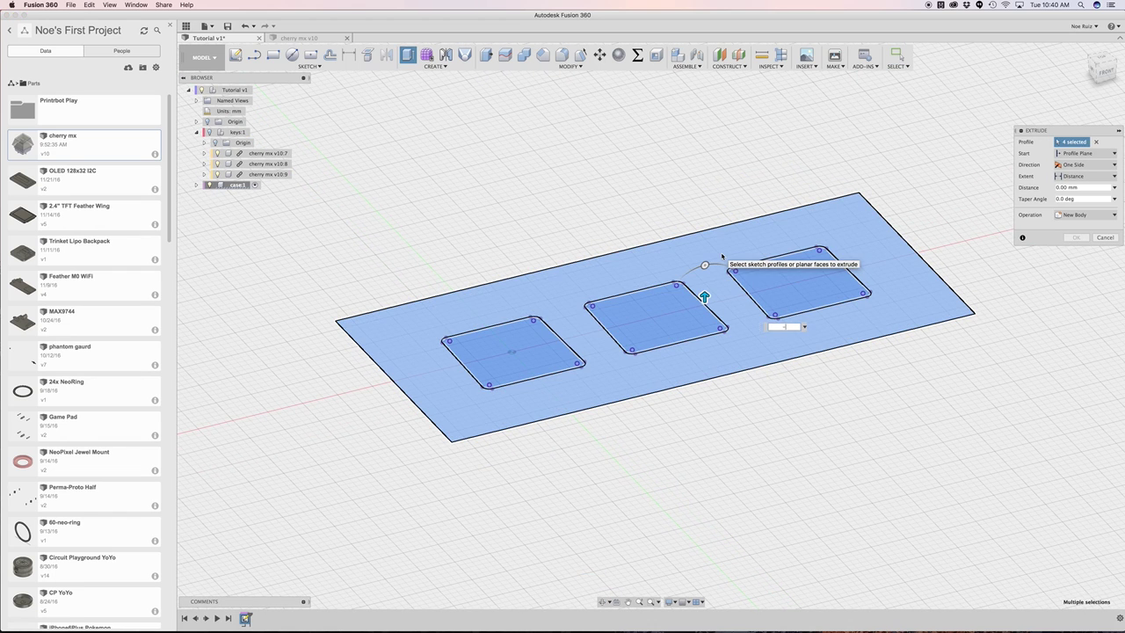
pyautogui.press('Return')
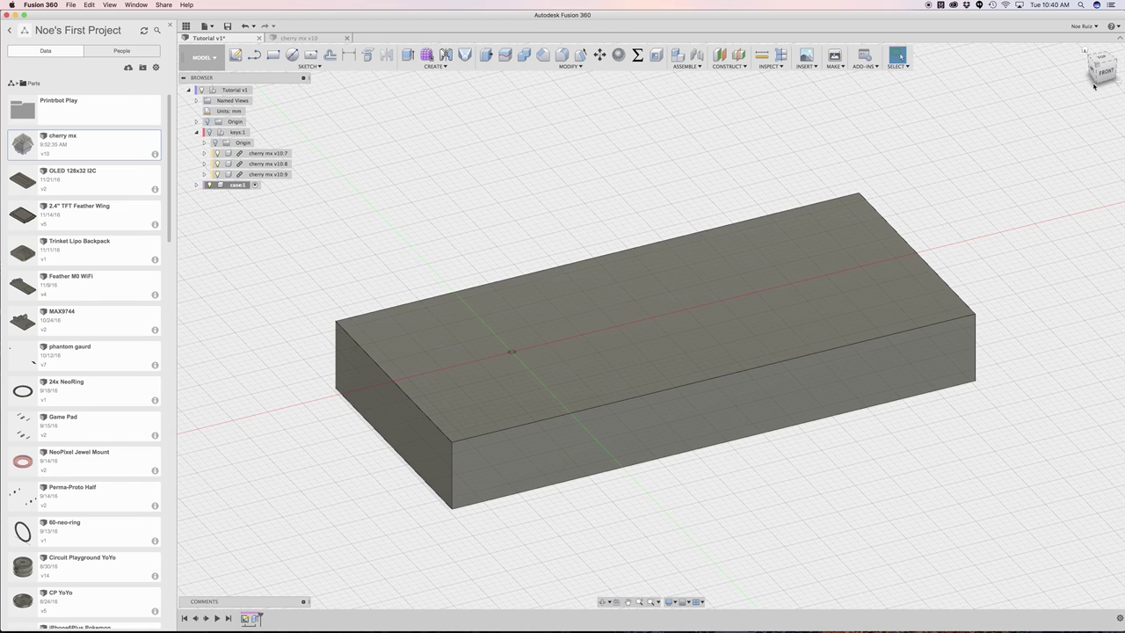
# - Round the box's four vertical corner edges with a 4 mm fillet
pyautogui.click(1103, 73)
pyautogui.press('f')
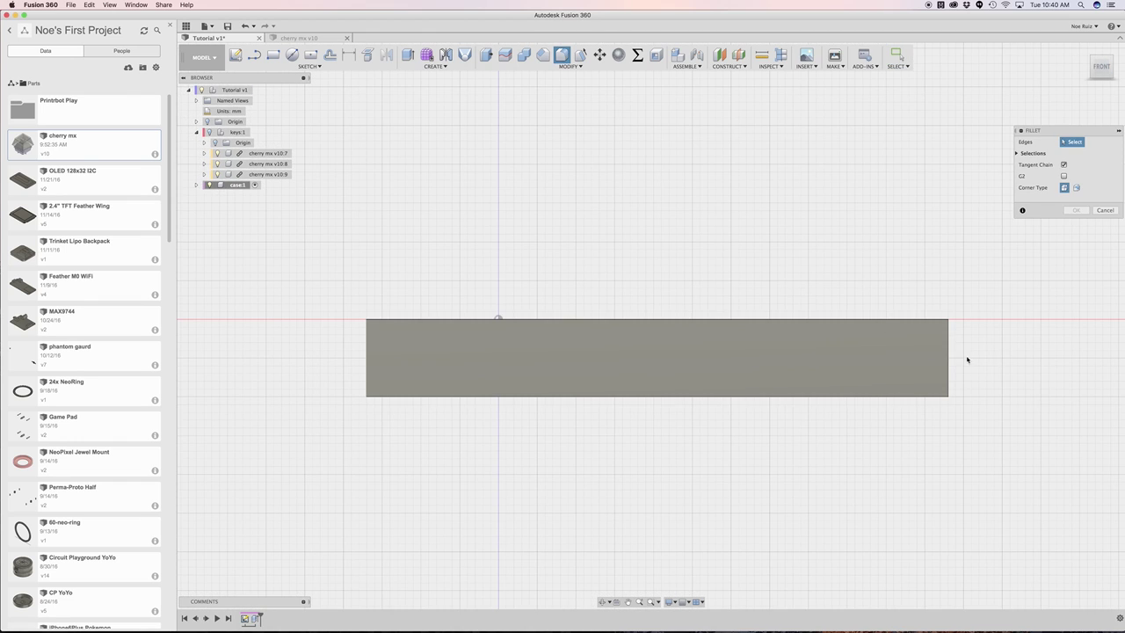
pyautogui.moveTo(989, 349); pyautogui.dragTo(356, 363)
pyautogui.write('4')
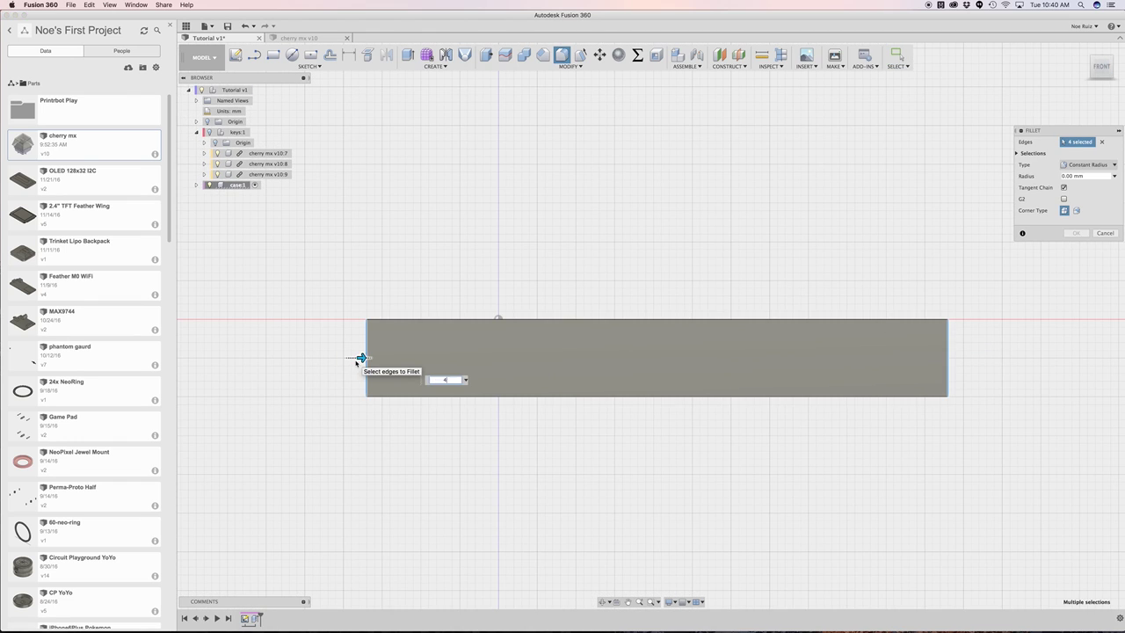
pyautogui.press('Return')
pyautogui.keyDown('shift'); pyautogui.moveTo(527, 246); pyautogui.dragTo(600, 303, button='middle'); pyautogui.keyUp('shift')
pyautogui.click(615, 395)
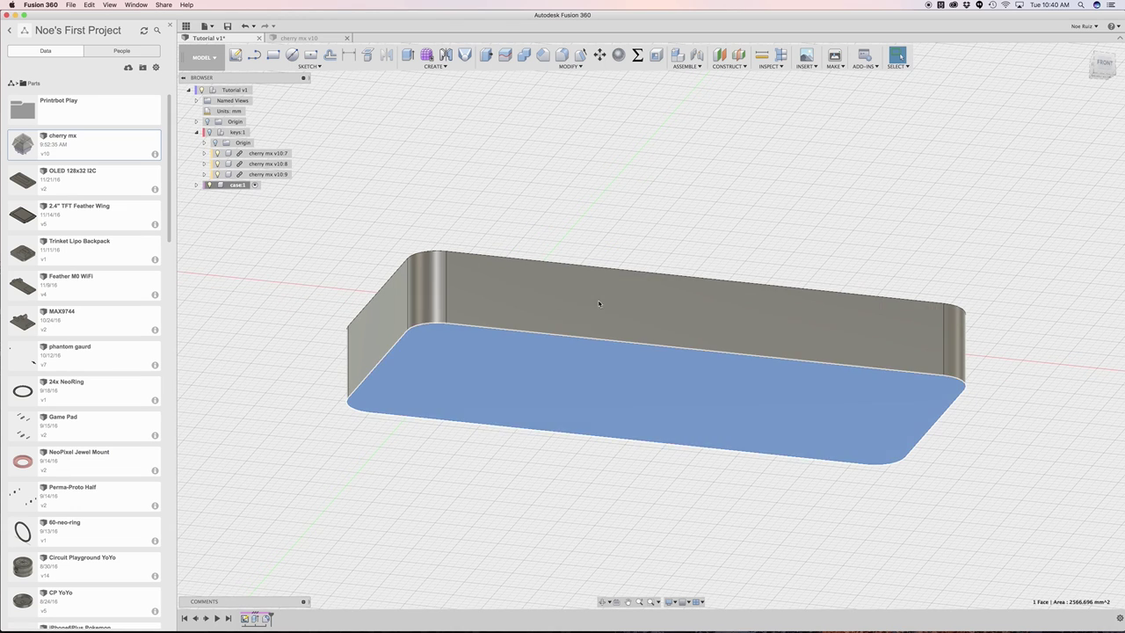
# - Shell the box by removing its large face, and show the keys:1 keycap components again
pyautogui.rightClick(613, 188)
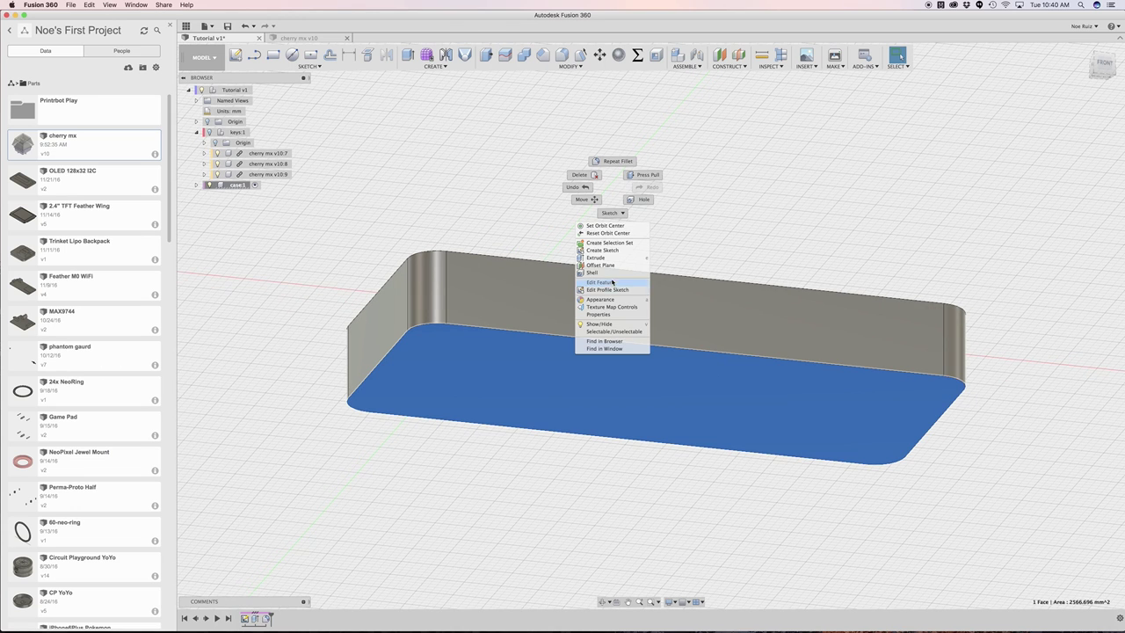
pyautogui.click(612, 275)
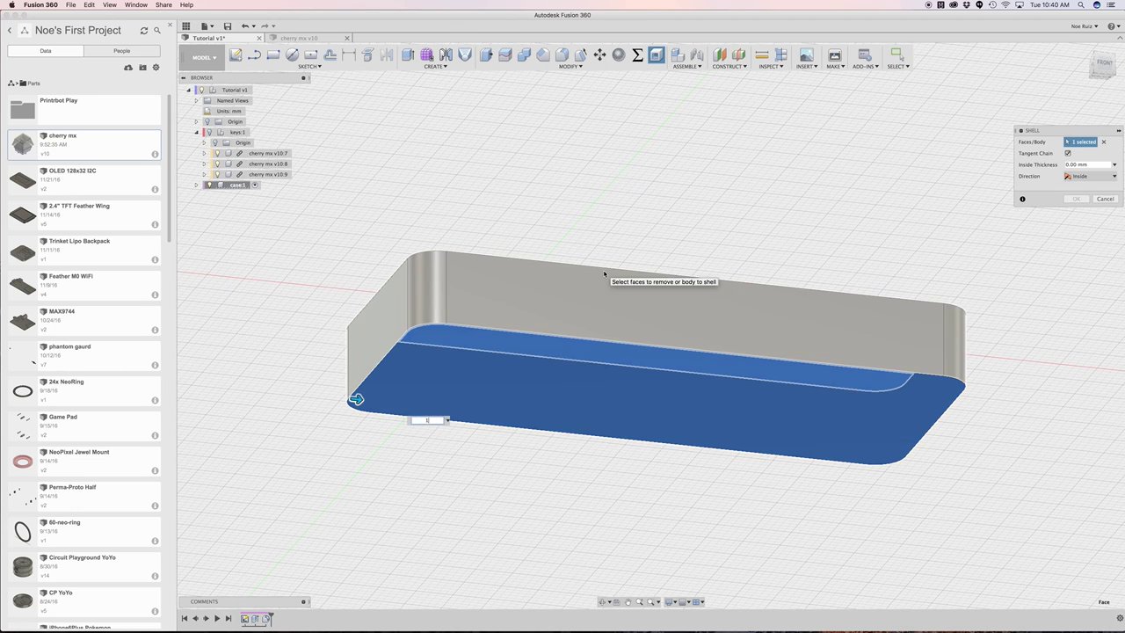
pyautogui.press('Return')
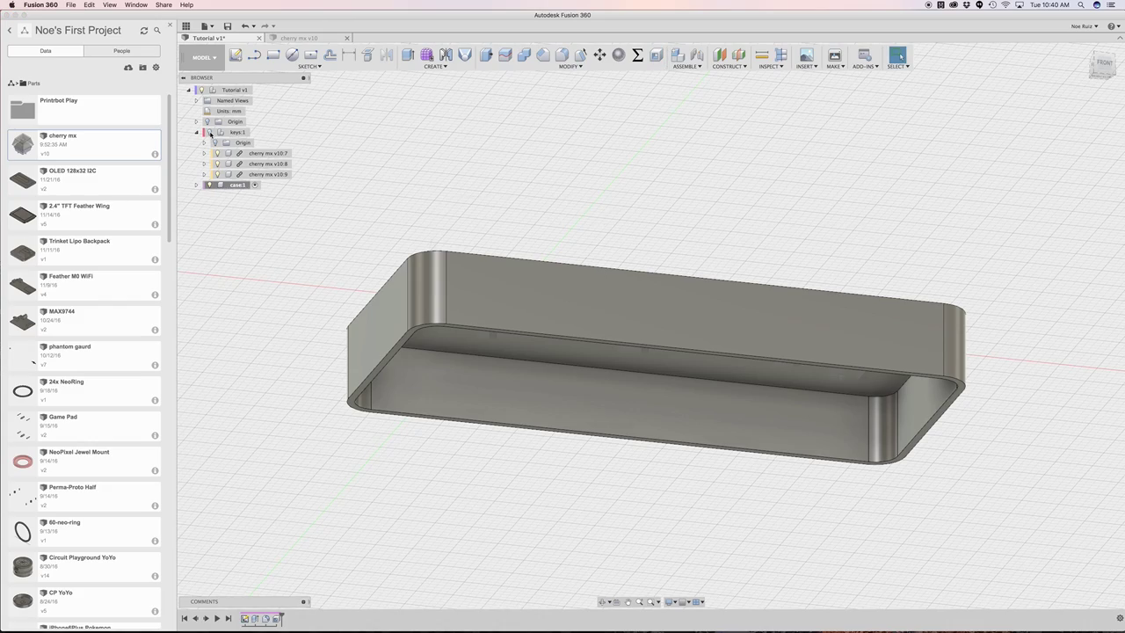
pyautogui.click(209, 132)
pyautogui.keyDown('shift'); pyautogui.moveTo(565, 193); pyautogui.dragTo(572, 219, button='middle'); pyautogui.keyUp('shift')
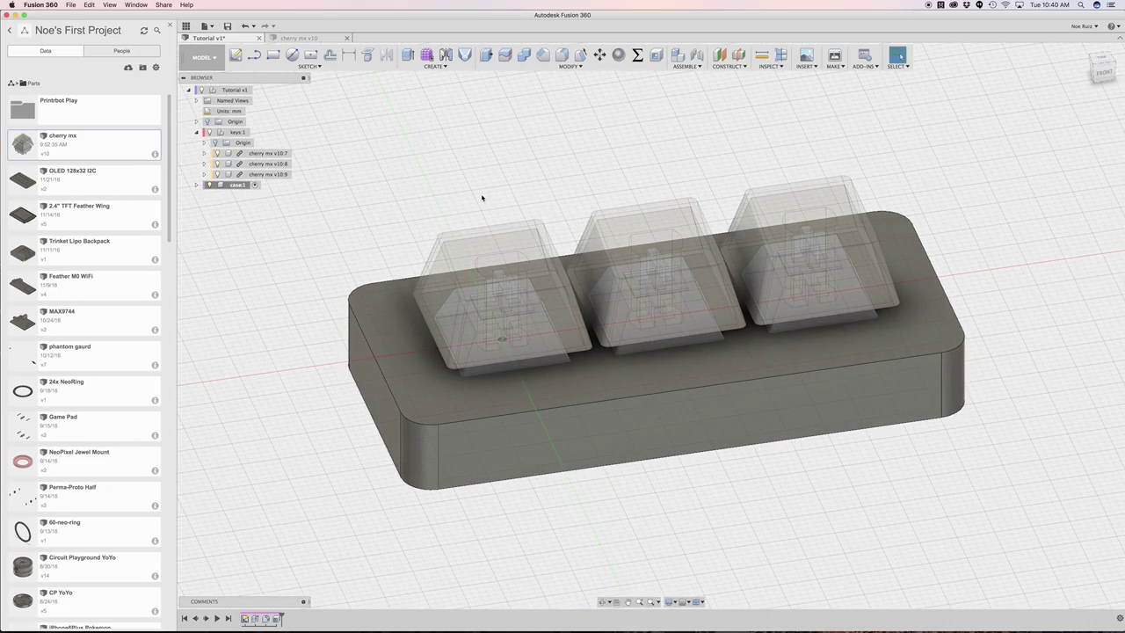
# - Activate the top-level Tutorial v1 assembly and return to an isometric view of case and keycaps
pyautogui.scroll(1, 480, 195)
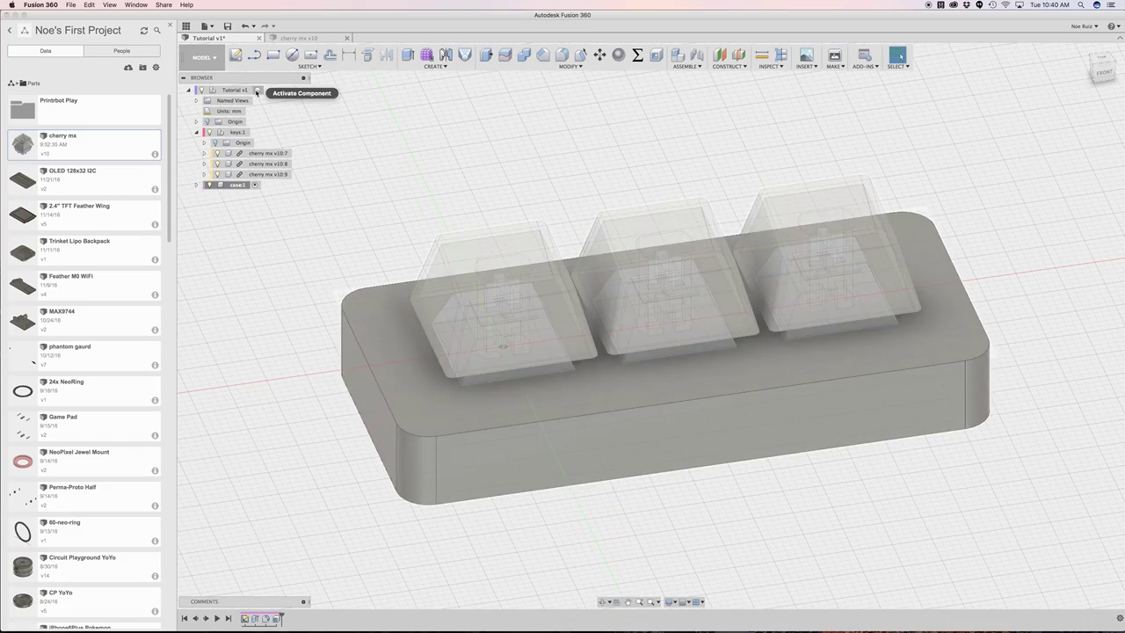
pyautogui.click(259, 89)
pyautogui.keyDown('shift'); pyautogui.moveTo(448, 178); pyautogui.dragTo(593, 174, button='middle'); pyautogui.keyUp('shift')
pyautogui.press('Escape')
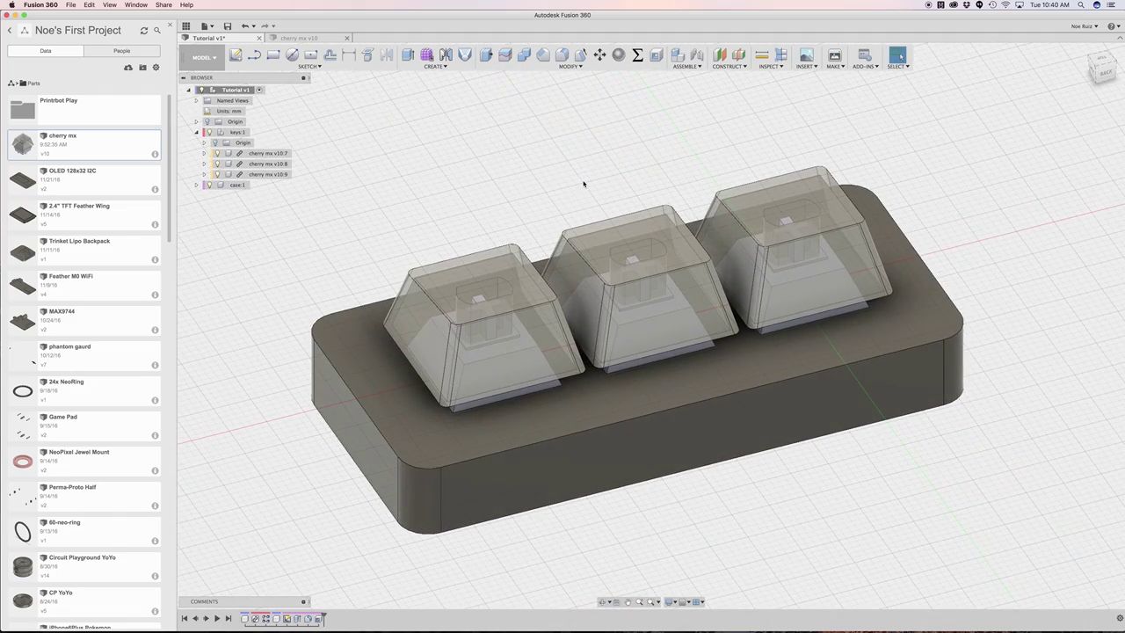
pyautogui.scroll(-3, 586, 181)
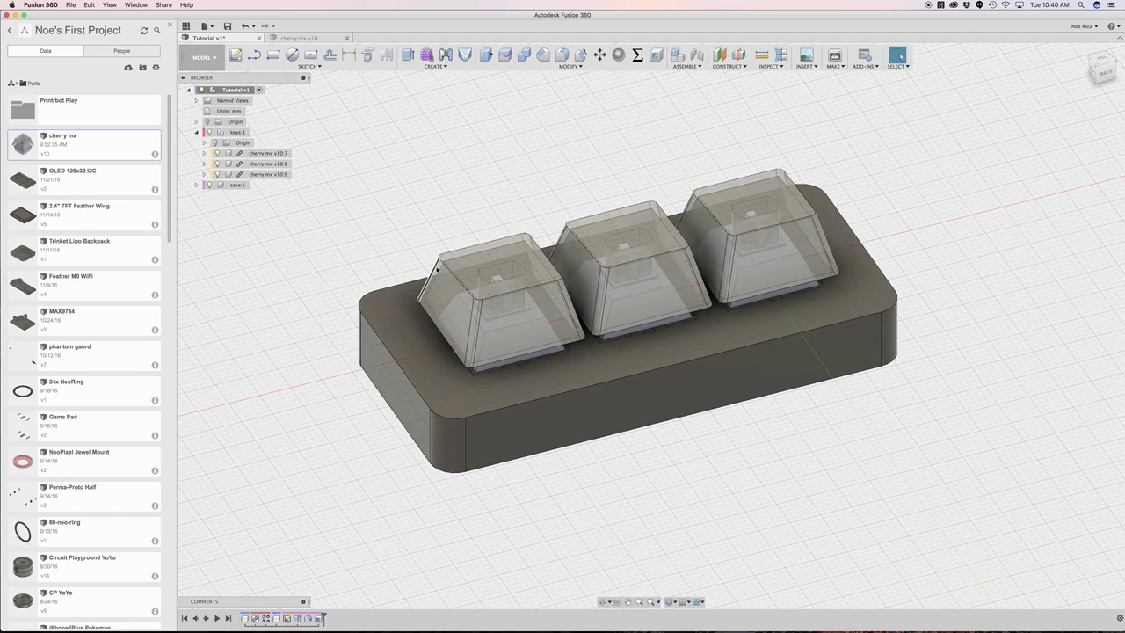
pyautogui.keyDown('shift'); pyautogui.moveTo(537, 183); pyautogui.dragTo(804, 85, button='middle'); pyautogui.keyUp('shift')
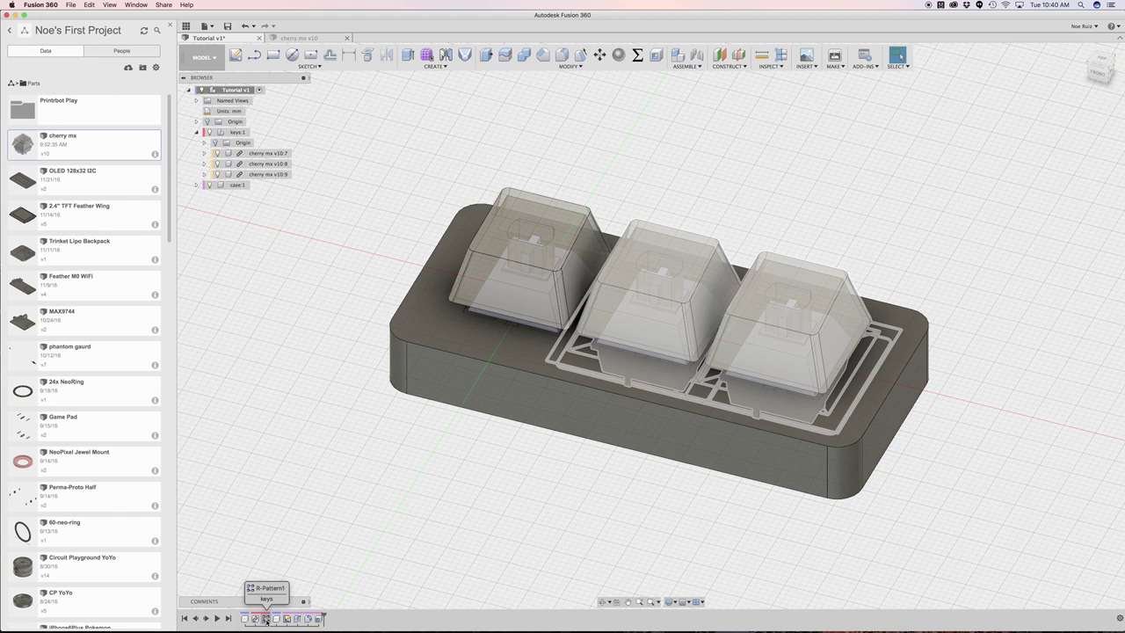
# - Roll the design history back to the R-Pattern1 key pattern feature
pyautogui.click(267, 619)
pyautogui.rightClick(266, 620)
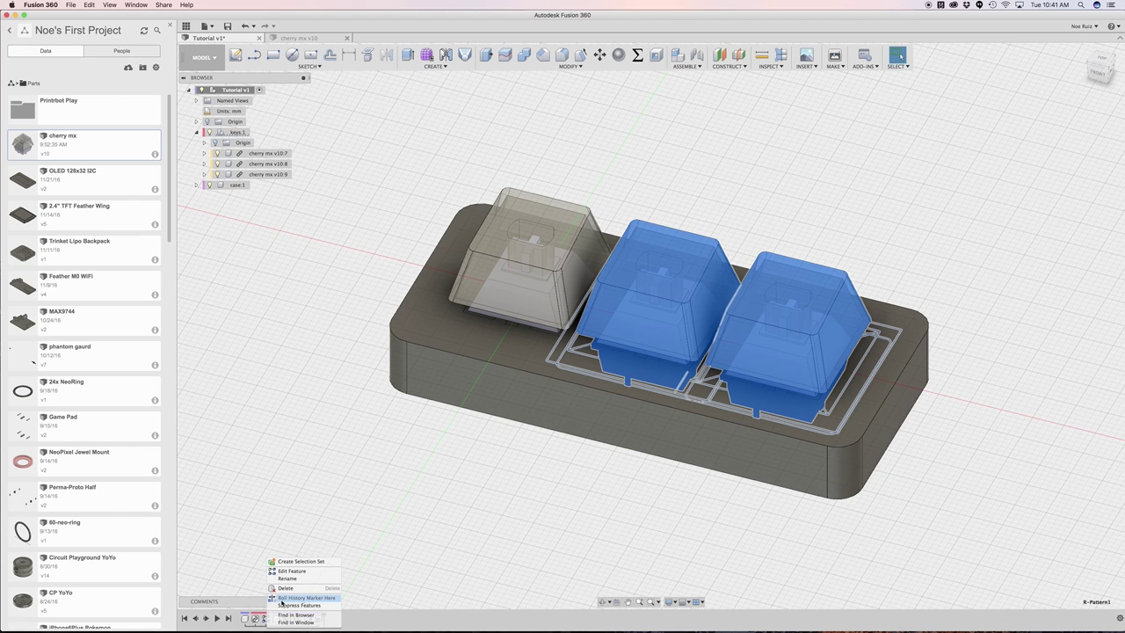
pyautogui.click(290, 598)
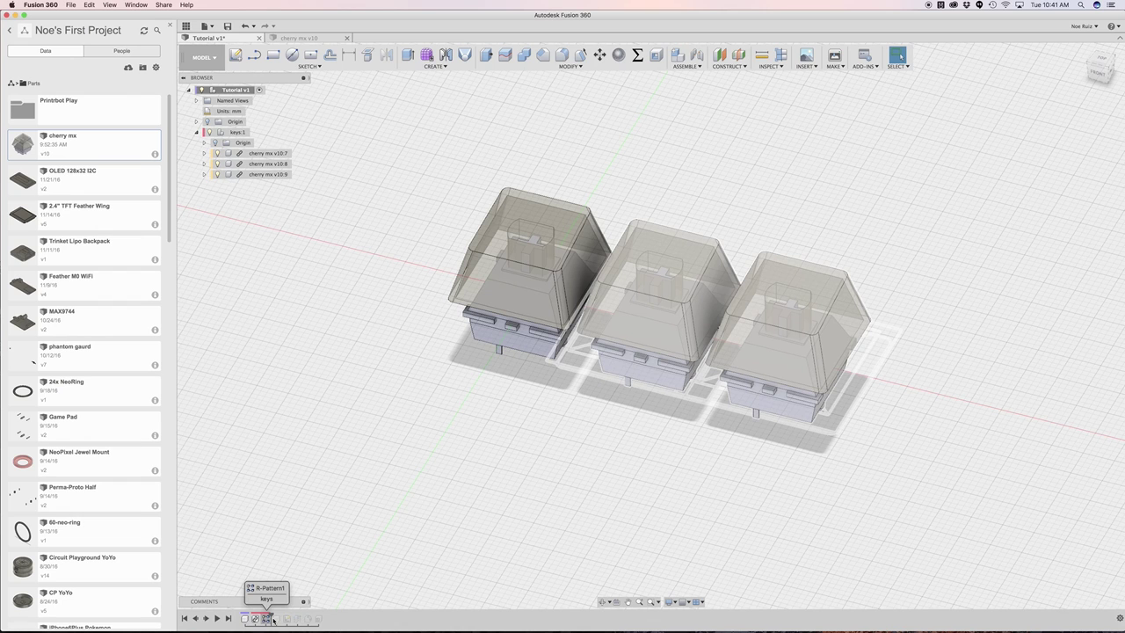
# - Switch to a top-down view and select the whole keys:1 component
pyautogui.click(268, 619)
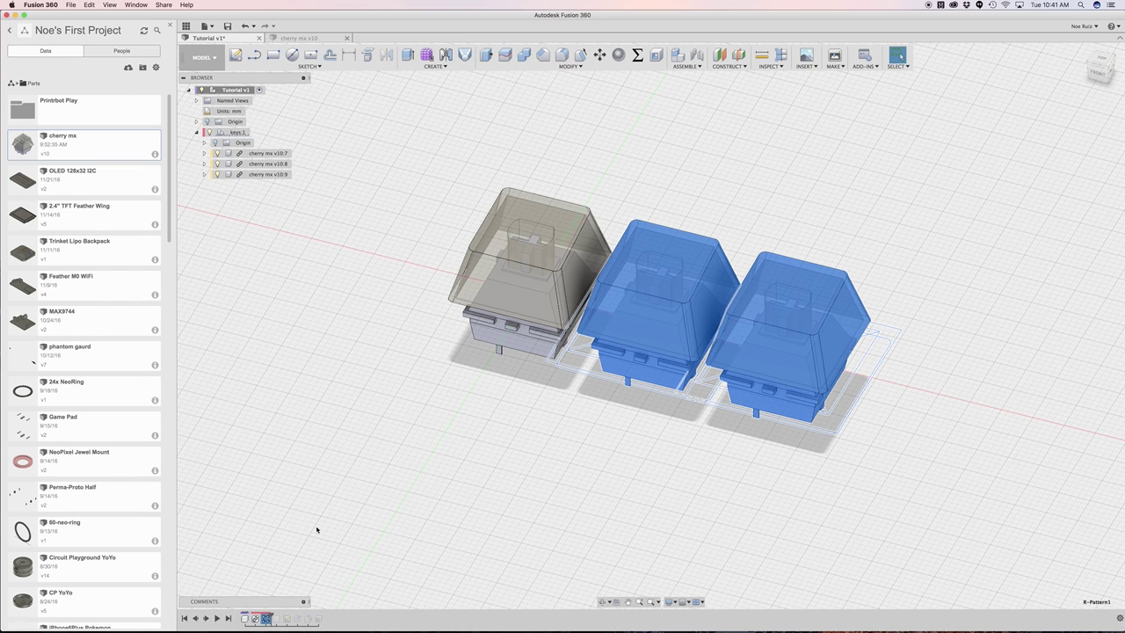
pyautogui.click(424, 405)
pyautogui.keyDown('shift'); pyautogui.moveTo(424, 405); pyautogui.dragTo(443, 384, button='middle'); pyautogui.keyUp('shift')
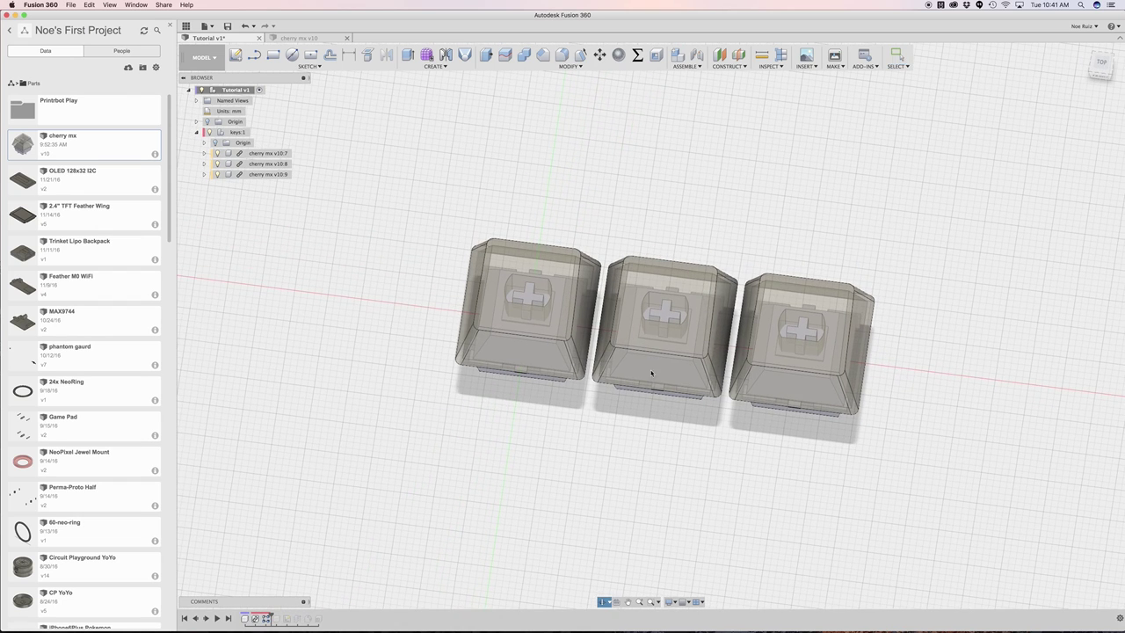
pyautogui.click(1100, 61)
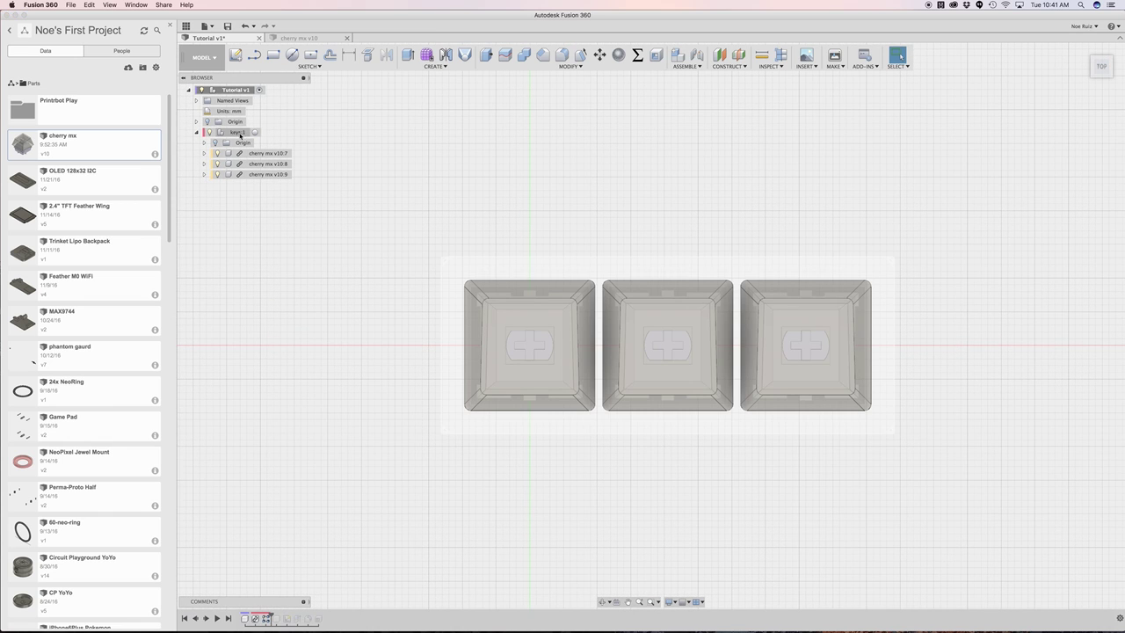
pyautogui.click(238, 133)
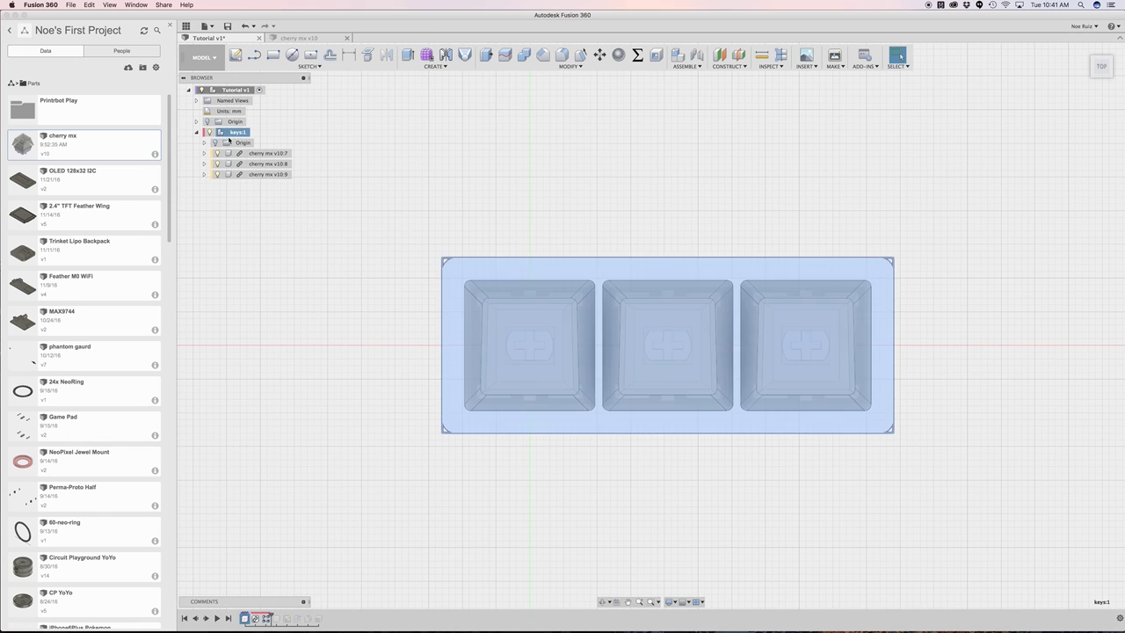
# - Move the keys component −21 mm along X and capture that position in the timeline
pyautogui.click(599, 54)
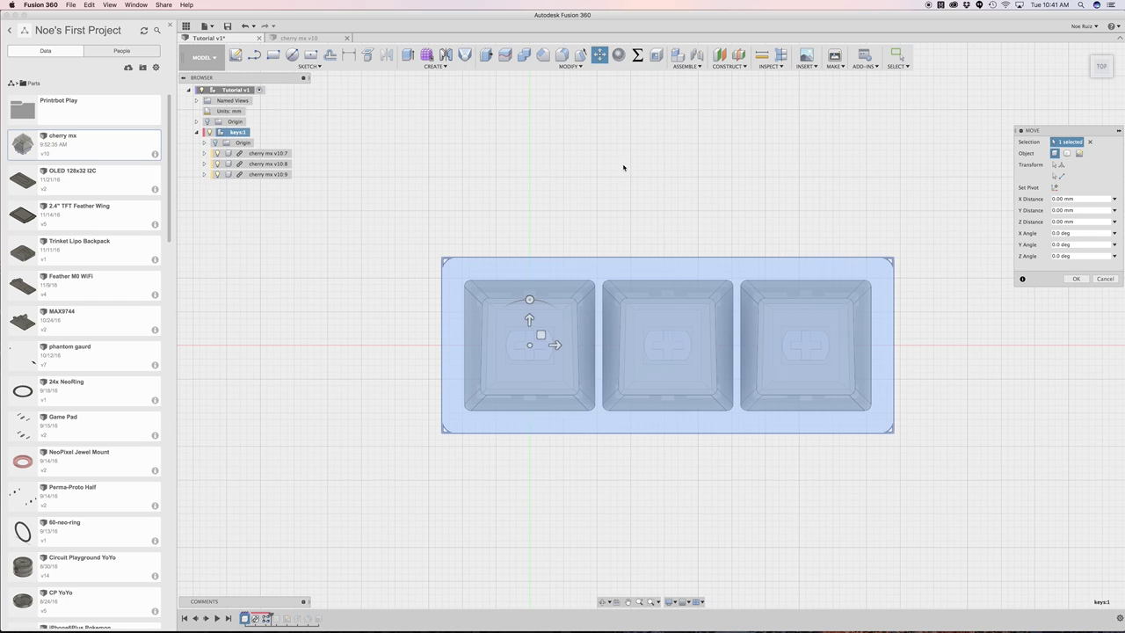
pyautogui.moveTo(555, 344); pyautogui.dragTo(414, 344)
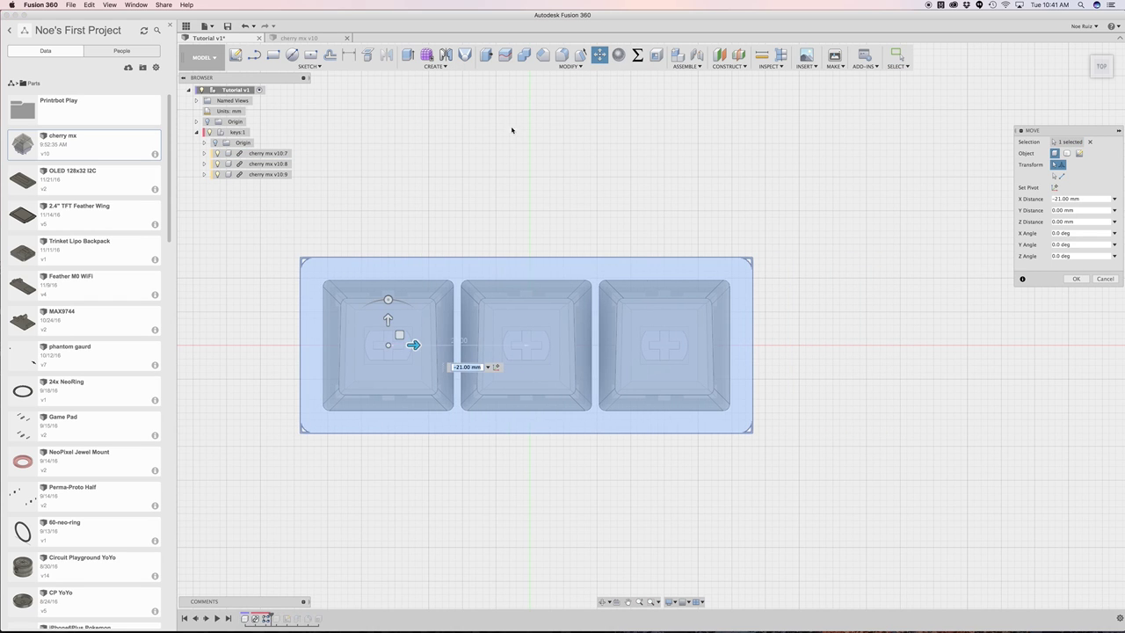
pyautogui.click(1076, 279)
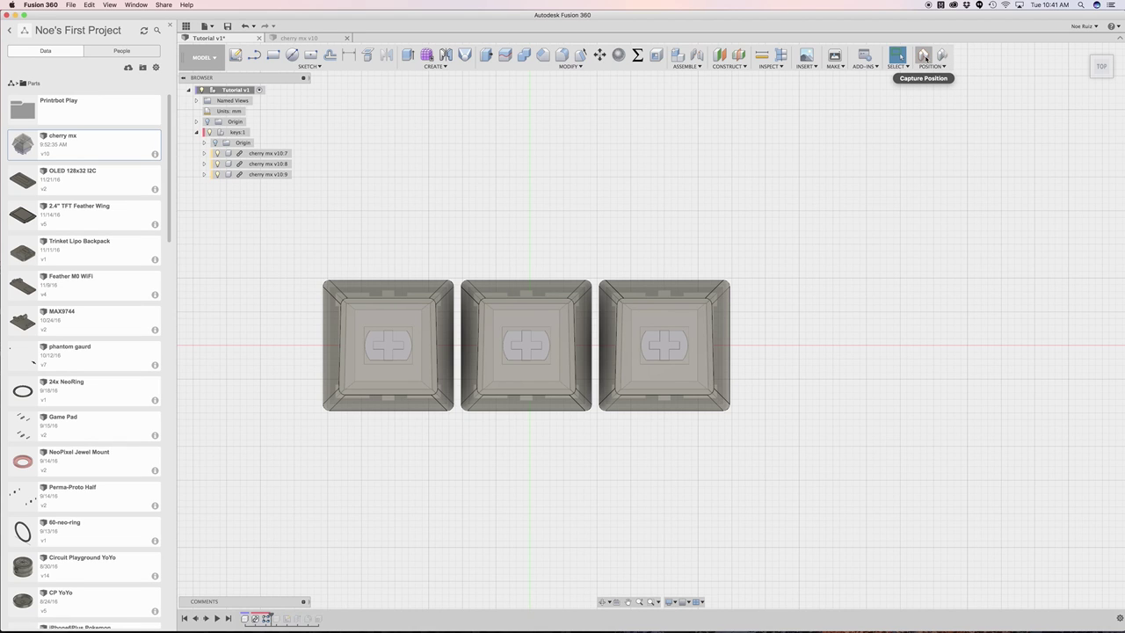
pyautogui.click(926, 59)
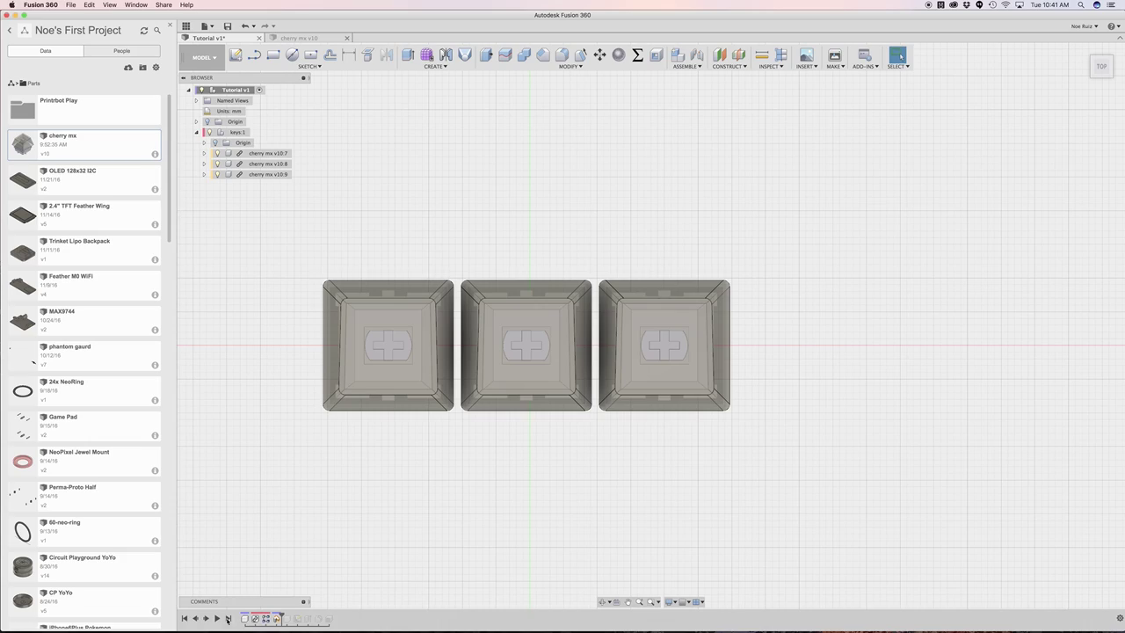
# - Roll the timeline forward to inspect the case, then roll back into the Capture Position edit
pyautogui.click(227, 619)
pyautogui.keyDown('shift'); pyautogui.moveTo(390, 497); pyautogui.dragTo(522, 459, button='middle'); pyautogui.keyUp('shift')
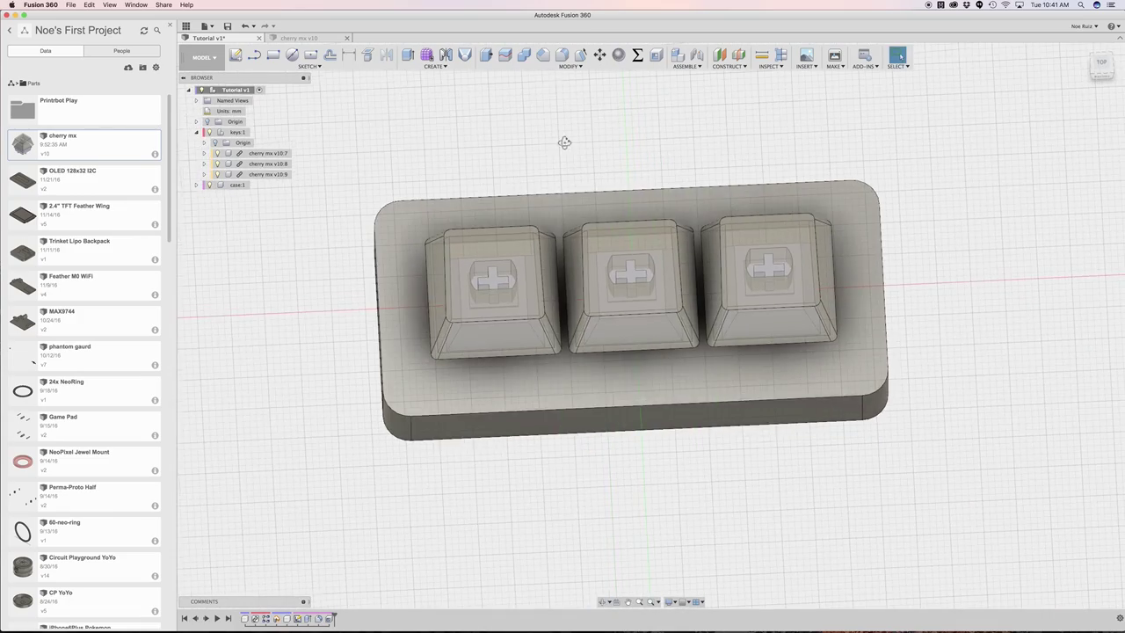
pyautogui.moveTo(568, 143)
pyautogui.keyDown('shift'); pyautogui.mouseDown(button='middle')
pyautogui.moveTo(574, 117)
pyautogui.moveTo(552, 148)
pyautogui.mouseUp(button='middle'); pyautogui.keyUp('shift')
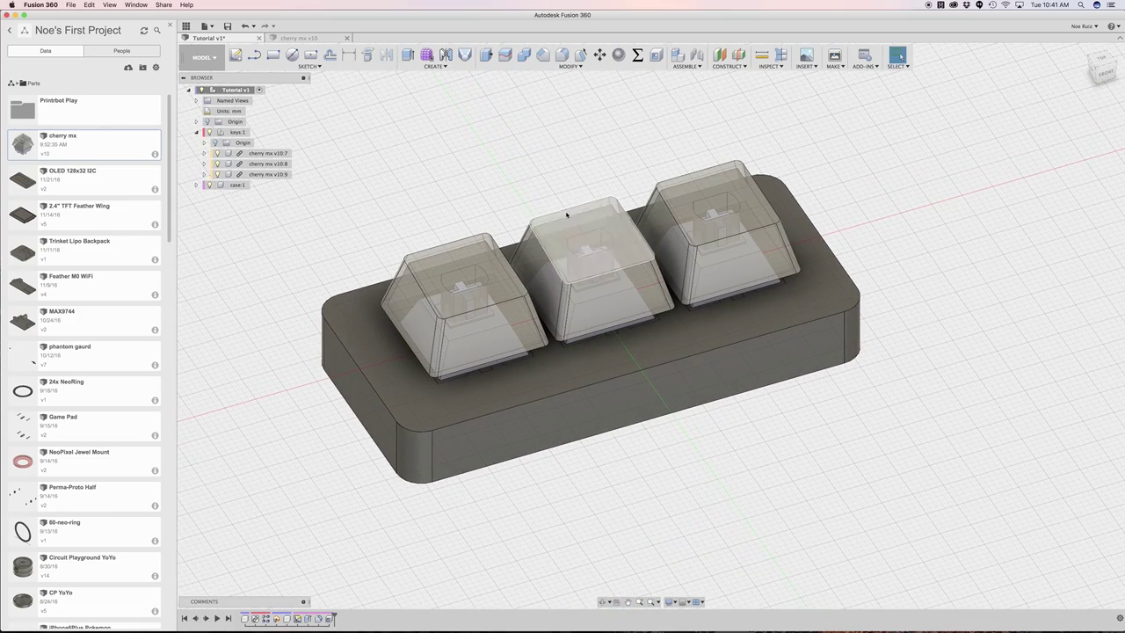
pyautogui.doubleClick(276, 619)
pyautogui.moveTo(597, 374)
pyautogui.keyDown('shift'); pyautogui.mouseDown(button='middle')
pyautogui.moveTo(610, 359)
pyautogui.moveTo(590, 360)
pyautogui.mouseUp(button='middle'); pyautogui.keyUp('shift')
# - Move cherry mx v10:9 18 mm right along X and finish the position capture to rebuild the case
pyautogui.click(280, 175)
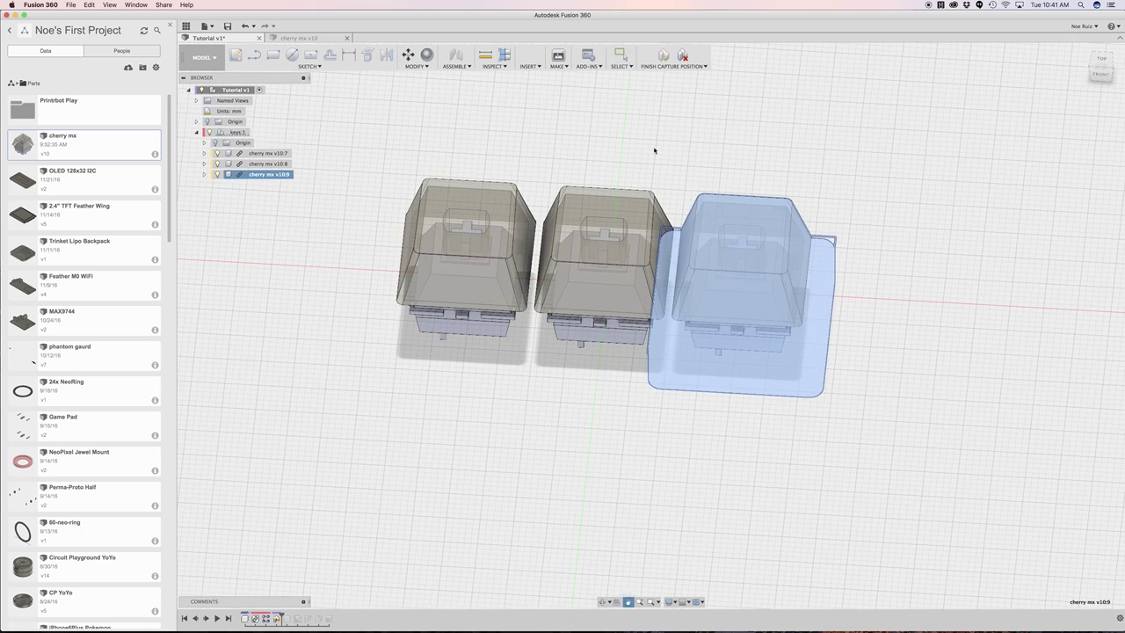
pyautogui.keyDown('shift'); pyautogui.moveTo(655, 150); pyautogui.dragTo(630, 184, button='middle'); pyautogui.keyUp('shift')
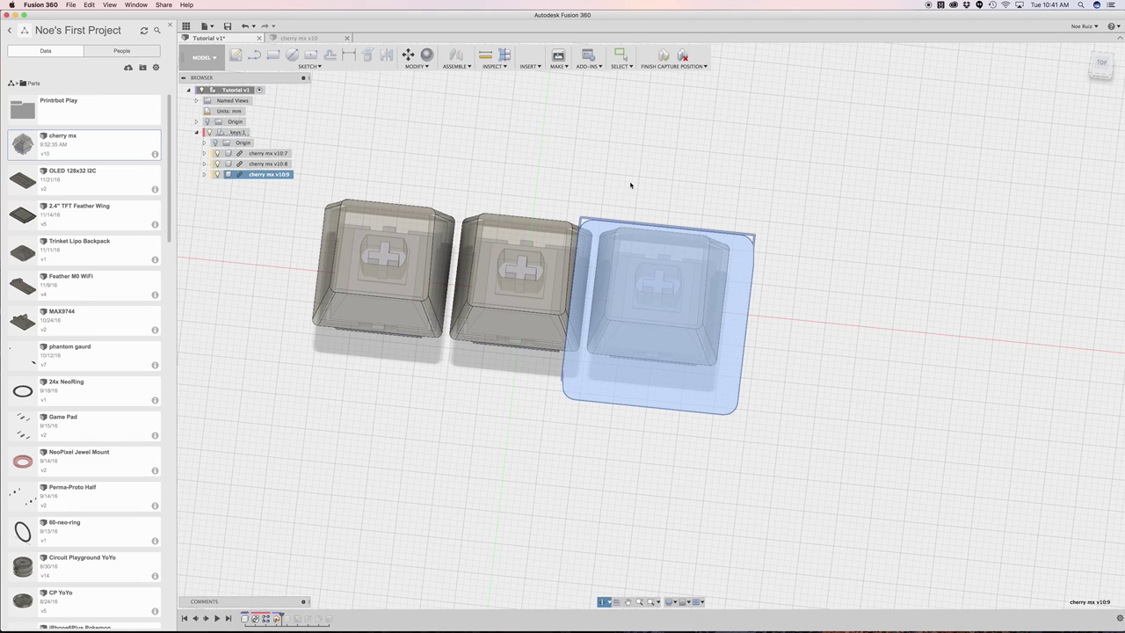
pyautogui.click(407, 55)
pyautogui.moveTo(684, 310); pyautogui.dragTo(803, 322)
pyautogui.click(1077, 279)
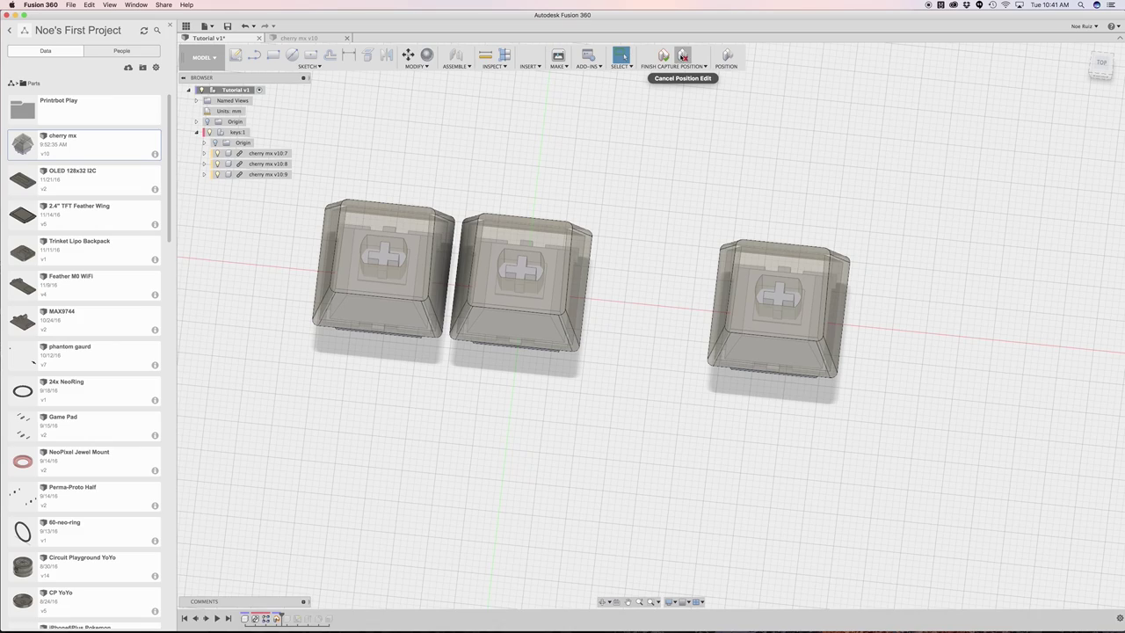
pyautogui.click(663, 56)
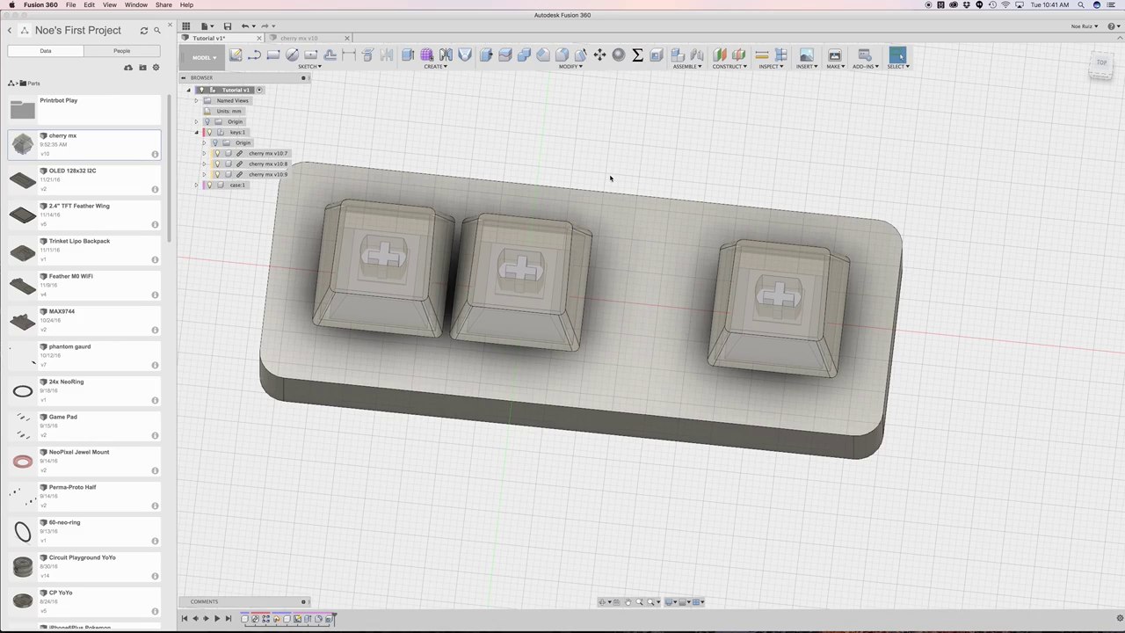
pyautogui.scroll(3, 610, 179)
pyautogui.scroll(-5, 606, 175)
pyautogui.keyDown('shift'); pyautogui.moveTo(598, 153); pyautogui.dragTo(648, 208, button='middle'); pyautogui.keyUp('shift')
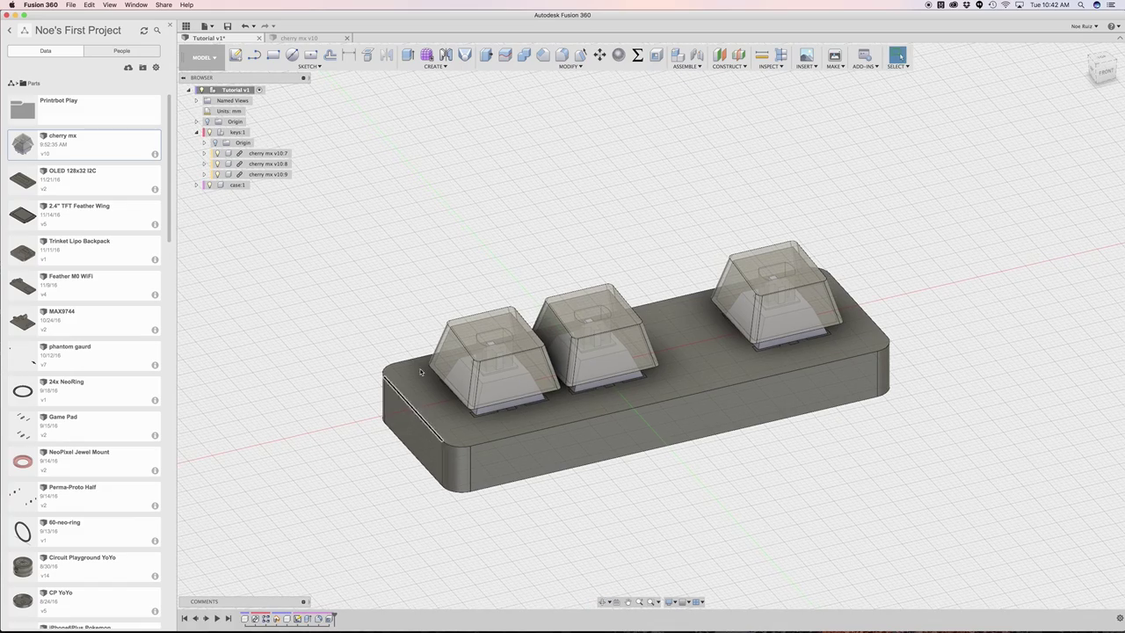
pyautogui.keyDown('shift'); pyautogui.moveTo(420, 372); pyautogui.dragTo(444, 290, button='middle'); pyautogui.keyUp('shift')
pyautogui.click(499, 356)
pyautogui.click(595, 321)
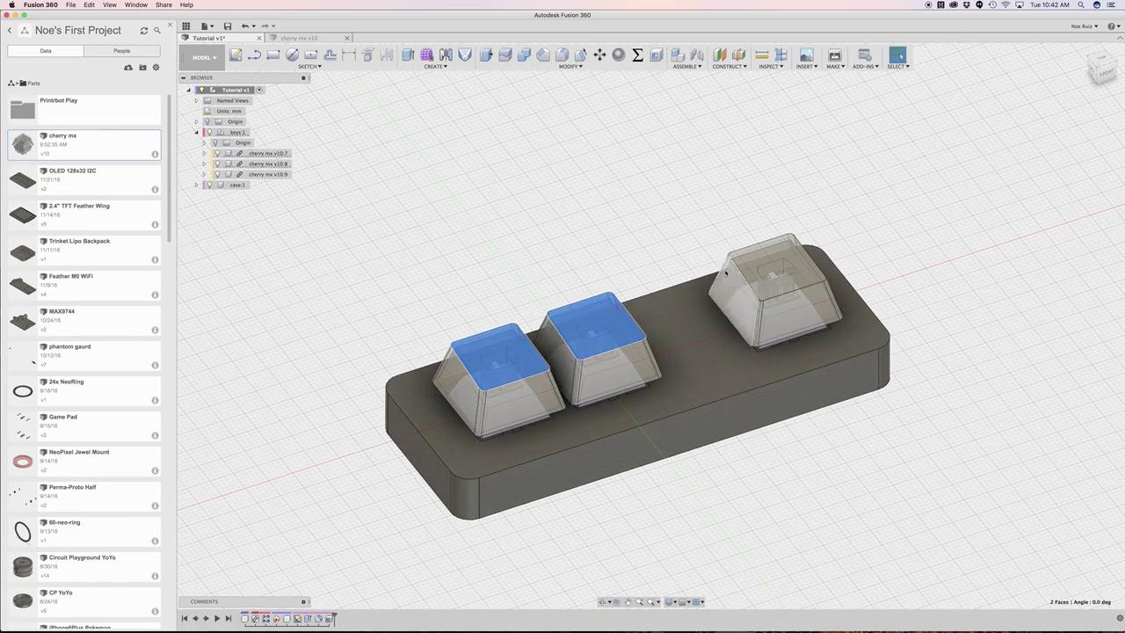
pyautogui.click(729, 271)
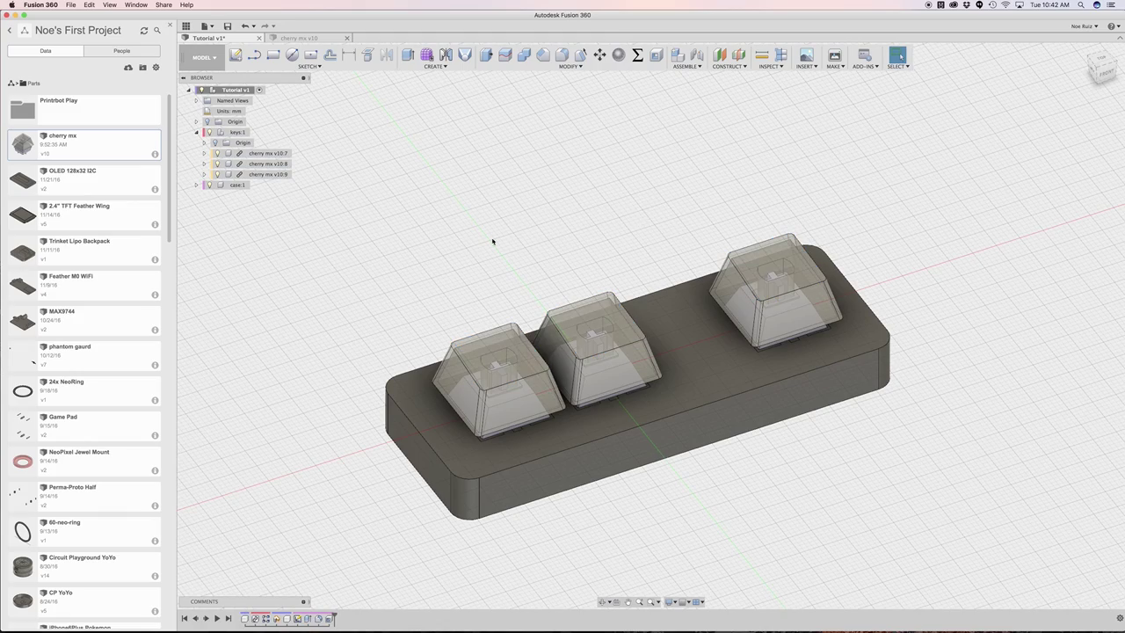
pyautogui.moveTo(450, 260)
pyautogui.keyDown('shift'); pyautogui.mouseDown(button='middle')
pyautogui.moveTo(460, 225)
pyautogui.moveTo(459, 253)
pyautogui.mouseUp(button='middle'); pyautogui.keyUp('shift')
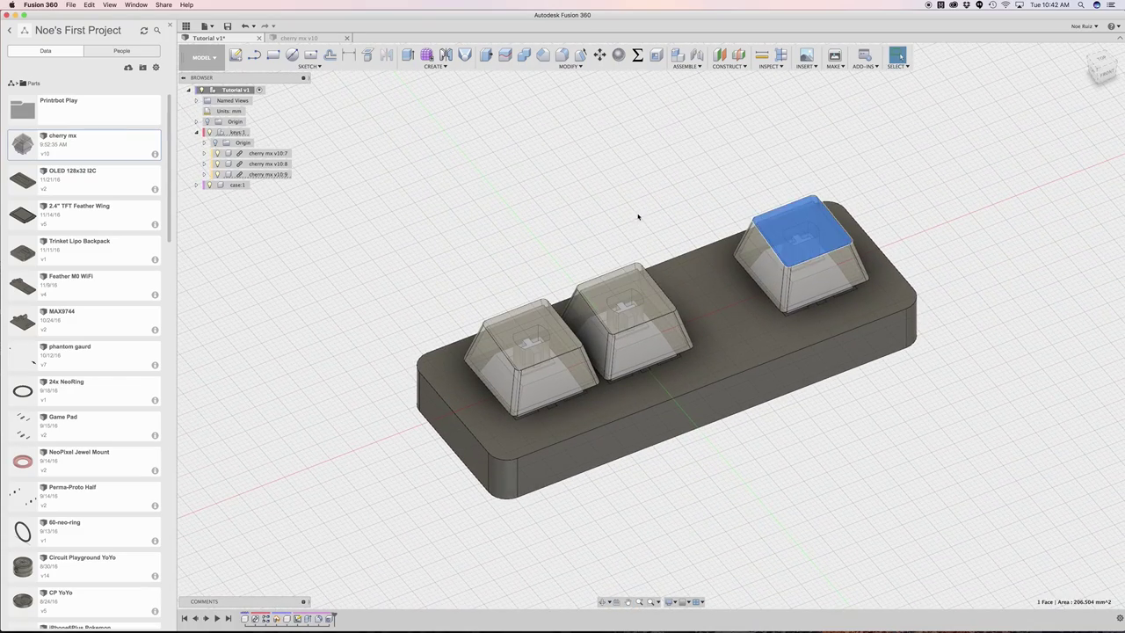
pyautogui.keyDown('shift'); pyautogui.moveTo(638, 216); pyautogui.dragTo(622, 186, button='middle'); pyautogui.keyUp('shift')
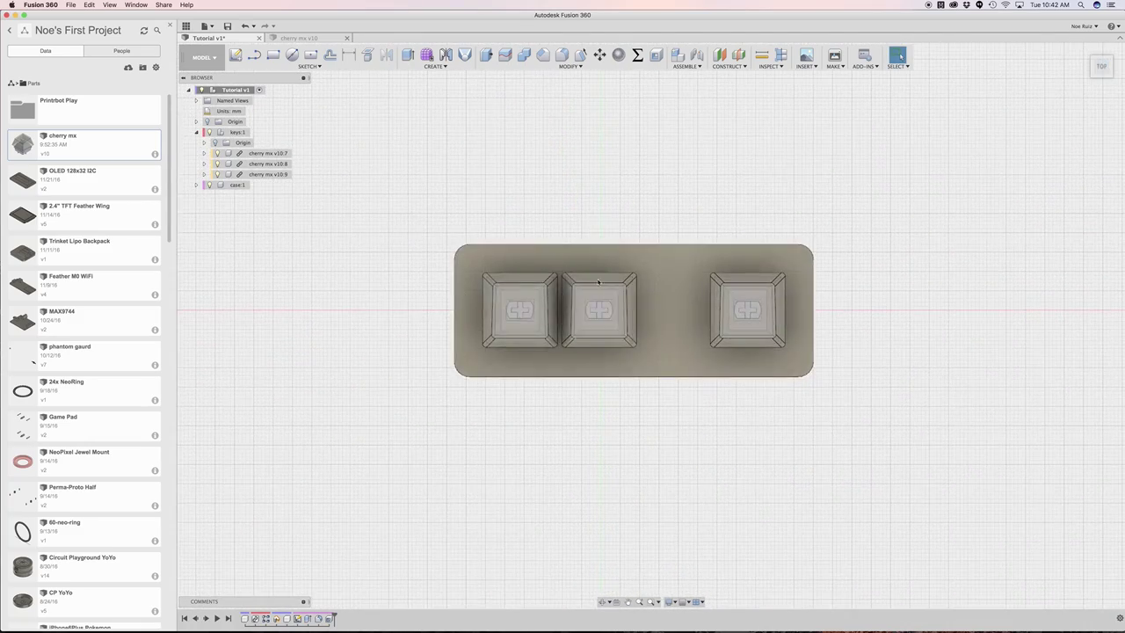
pyautogui.moveTo(634, 154)
pyautogui.keyDown('shift'); pyautogui.mouseDown(button='middle')
pyautogui.moveTo(642, 142)
pyautogui.moveTo(636, 156)
pyautogui.mouseUp(button='middle'); pyautogui.keyUp('shift')
pyautogui.scroll(3, 616, 240)
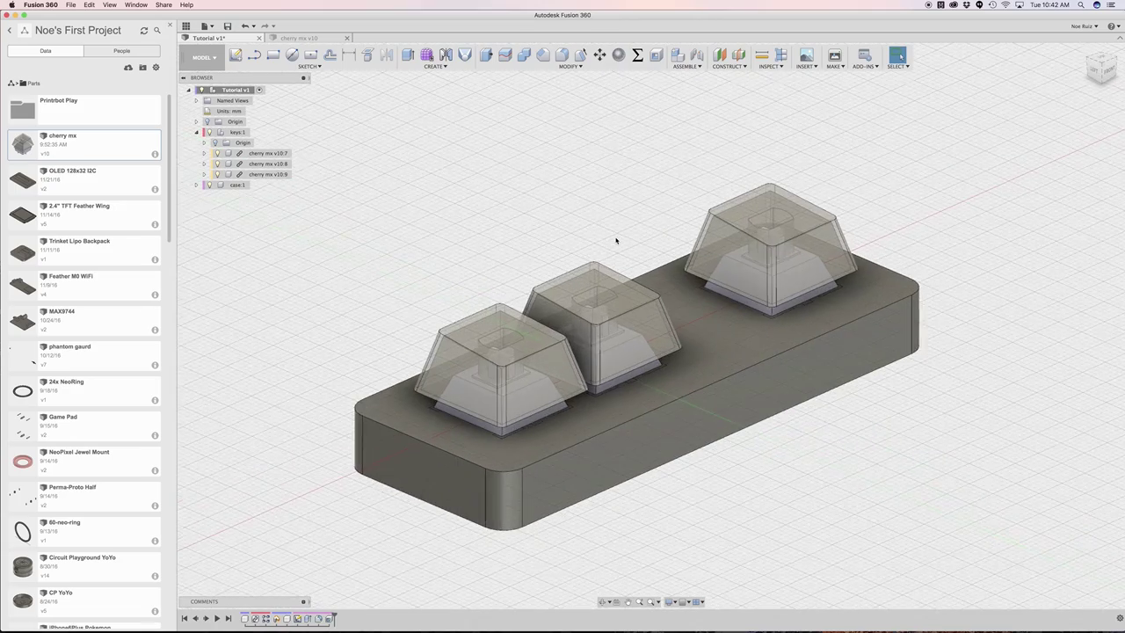
pyautogui.keyDown('shift'); pyautogui.moveTo(615, 239); pyautogui.dragTo(582, 156, button='middle'); pyautogui.keyUp('shift')
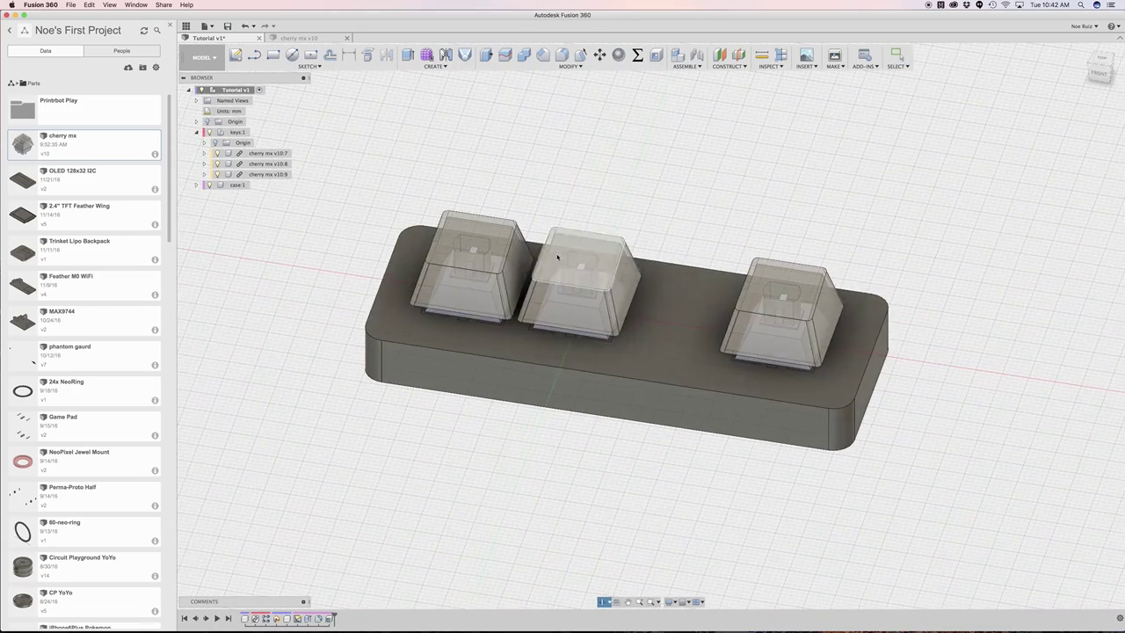
pyautogui.moveTo(641, 205)
pyautogui.keyDown('shift'); pyautogui.mouseDown(button='middle')
pyautogui.moveTo(656, 186)
pyautogui.moveTo(628, 215)
pyautogui.mouseUp(button='middle'); pyautogui.keyUp('shift')
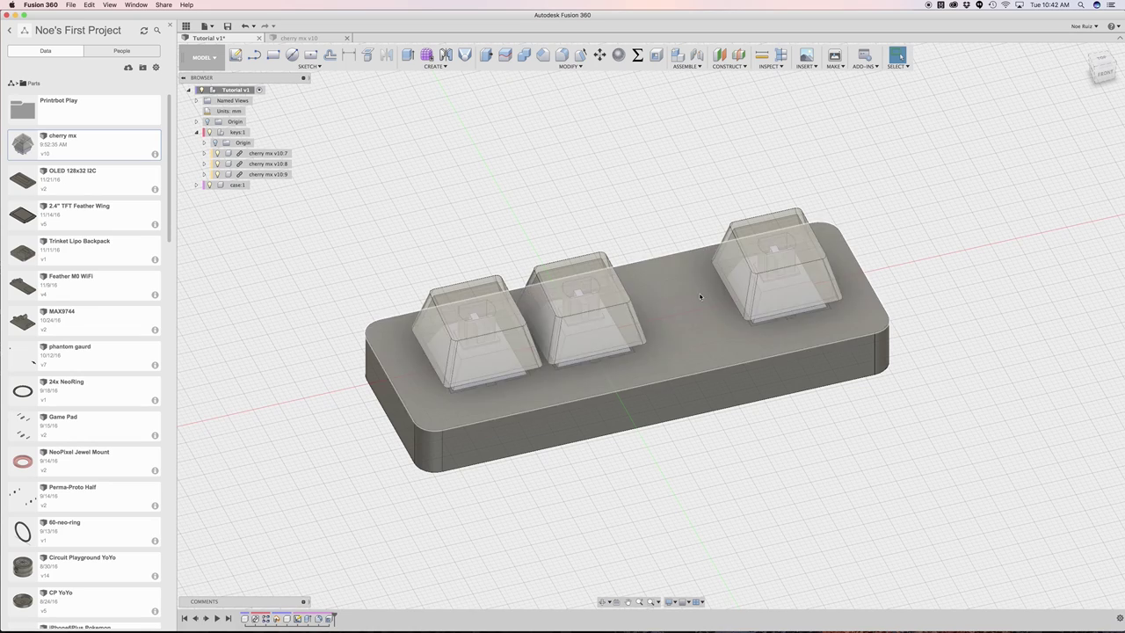
pyautogui.moveTo(686, 194)
pyautogui.keyDown('shift'); pyautogui.mouseDown(button='middle')
pyautogui.moveTo(638, 176)
pyautogui.moveTo(612, 185)
pyautogui.moveTo(642, 198)
pyautogui.moveTo(640, 181)
pyautogui.moveTo(677, 192)
pyautogui.mouseUp(button='middle'); pyautogui.keyUp('shift')
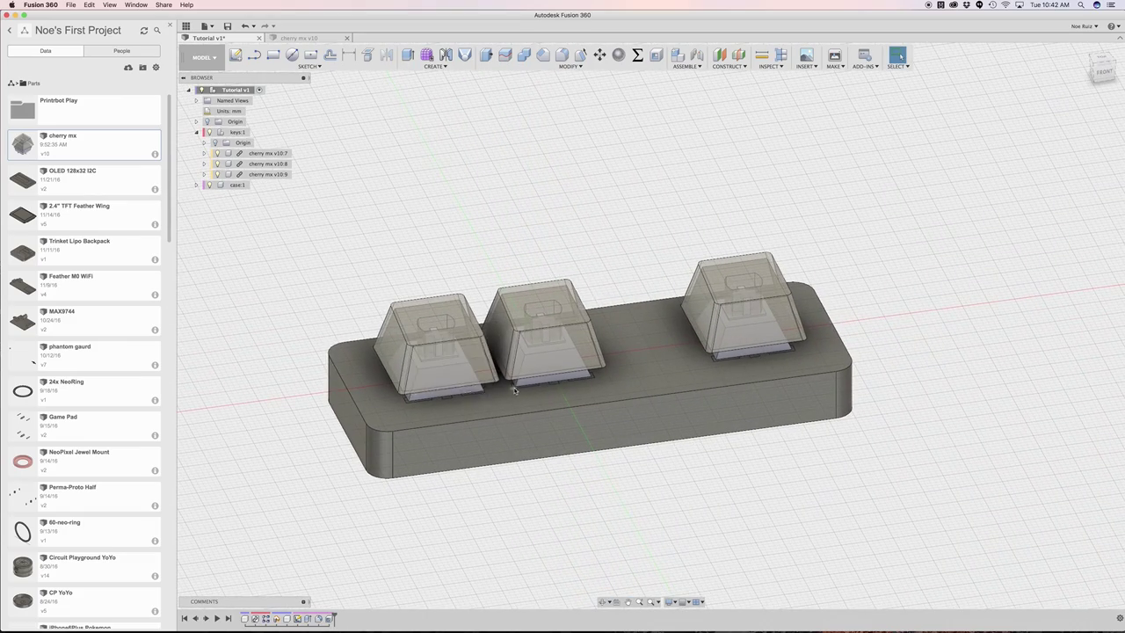
pyautogui.press('Escape')
pyautogui.press('F6')
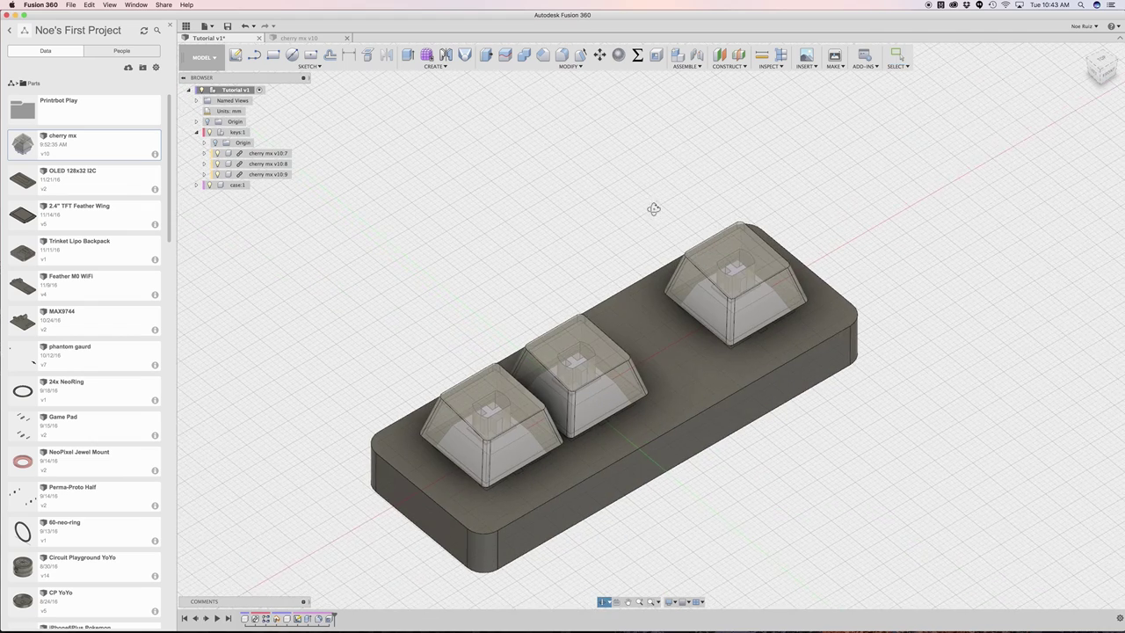
pyautogui.click(1083, 55)
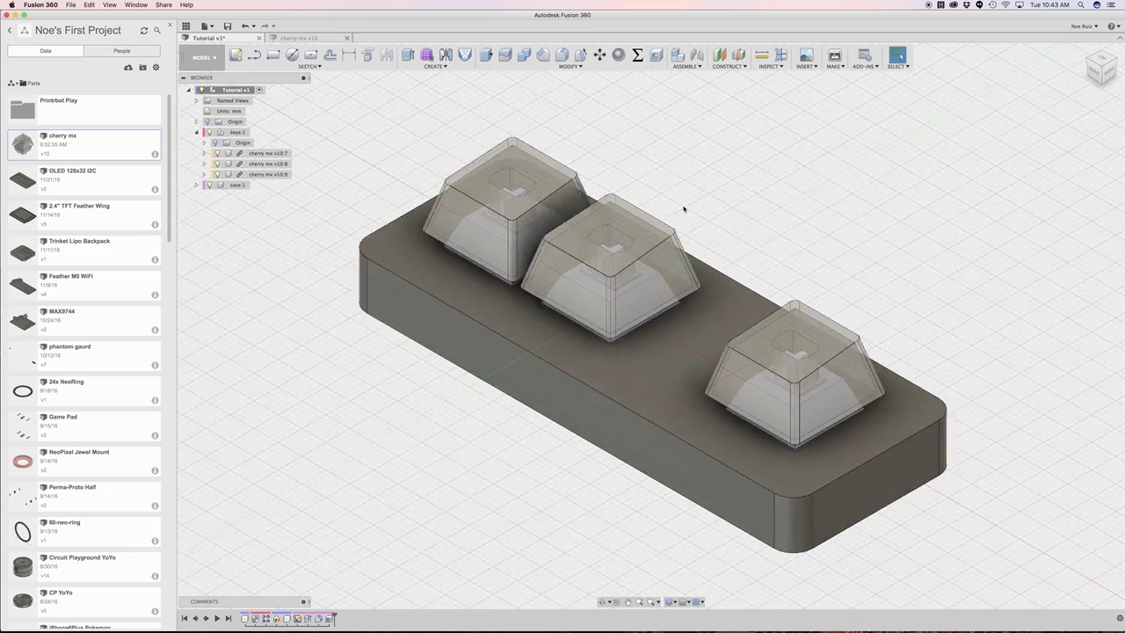
pyautogui.keyDown('shift'); pyautogui.moveTo(684, 208); pyautogui.dragTo(642, 196, button='middle'); pyautogui.keyUp('shift')
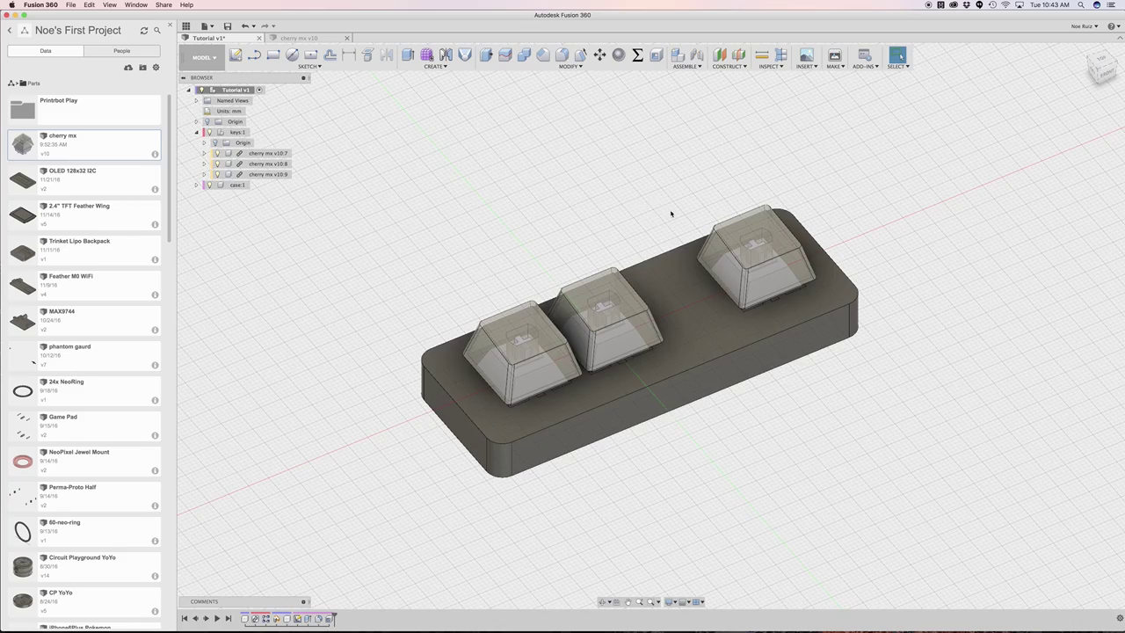
pyautogui.keyDown('shift'); pyautogui.moveTo(671, 213); pyautogui.dragTo(613, 212, button='middle'); pyautogui.keyUp('shift')
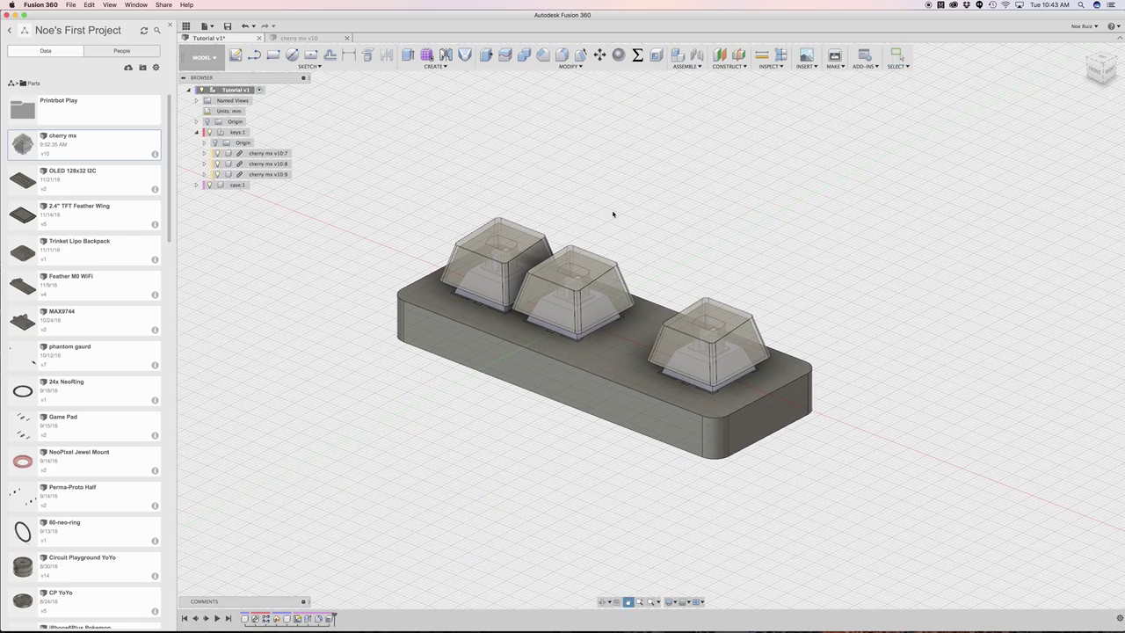